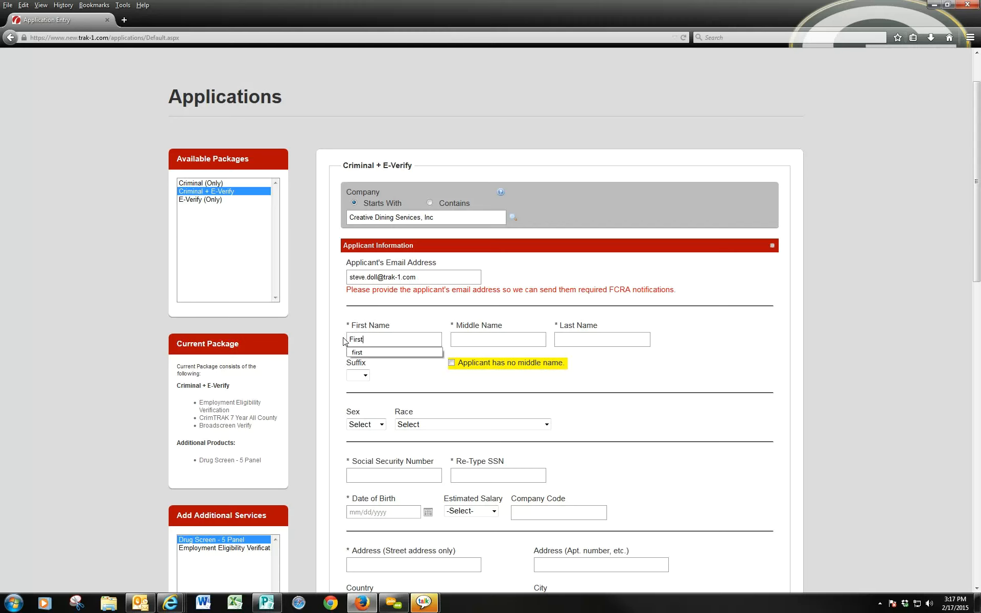
- Enter the applicant's middle and last names, fixing the middle-name typo
type("Mifd")
key("BackSpace")
key("BackSpace")
type("d")
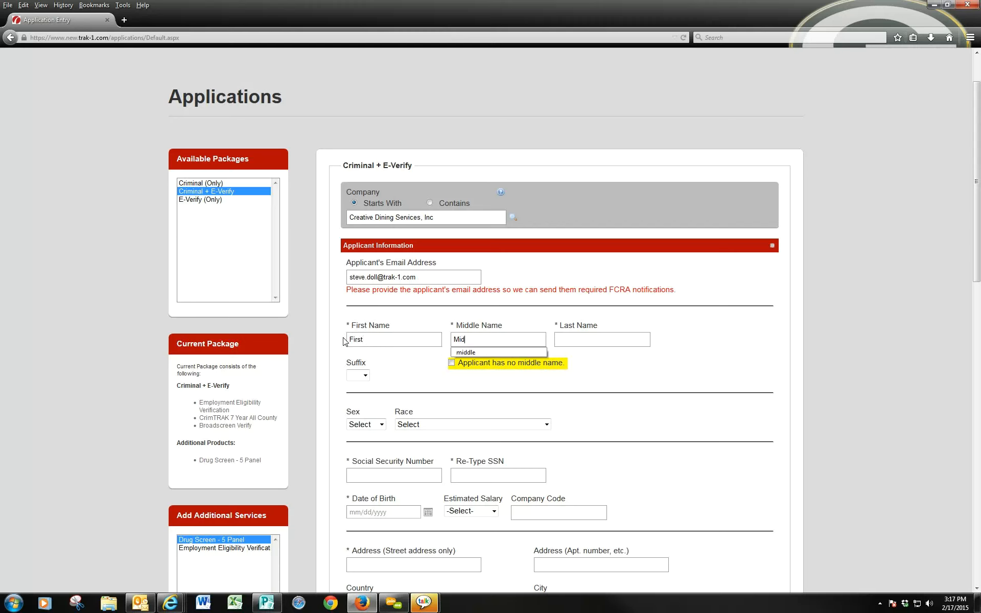
type("dle")
key("Tab")
type("Last")
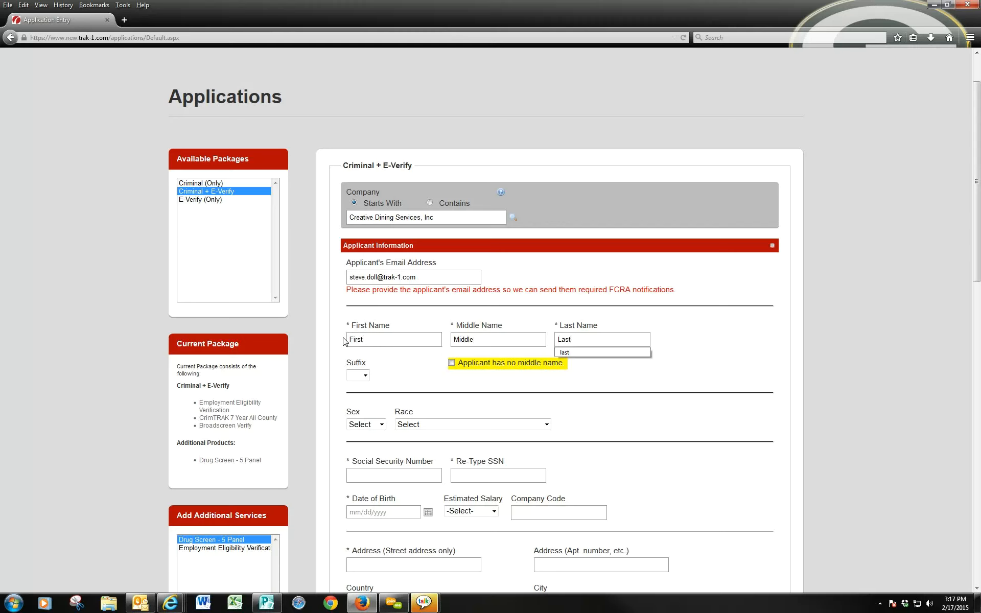
key("Tab")
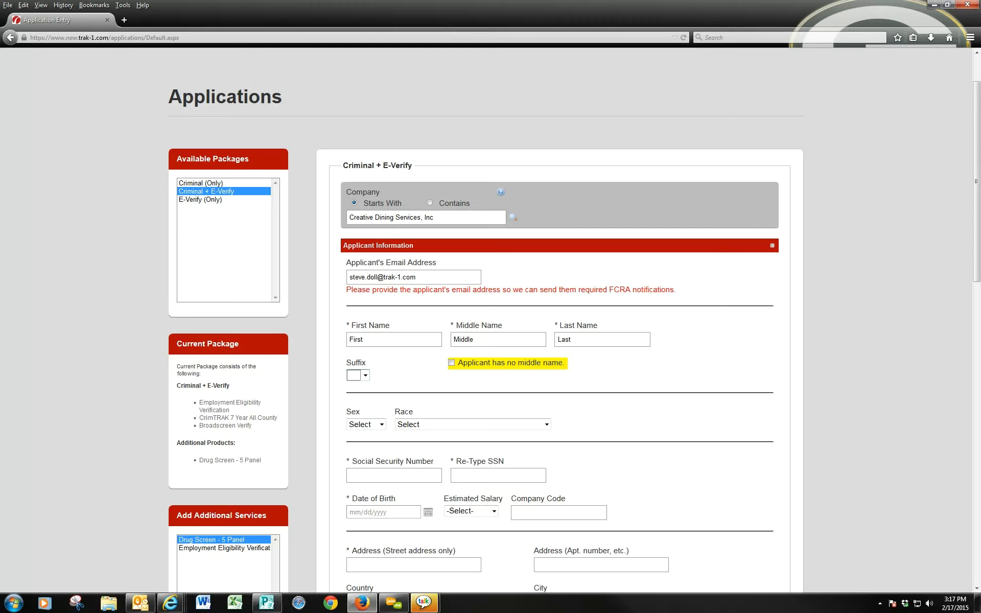
- Set the applicant's sex to Male and race to Caucasian (White)
key("Tab")
key("f")
key("m")
key("Tab")
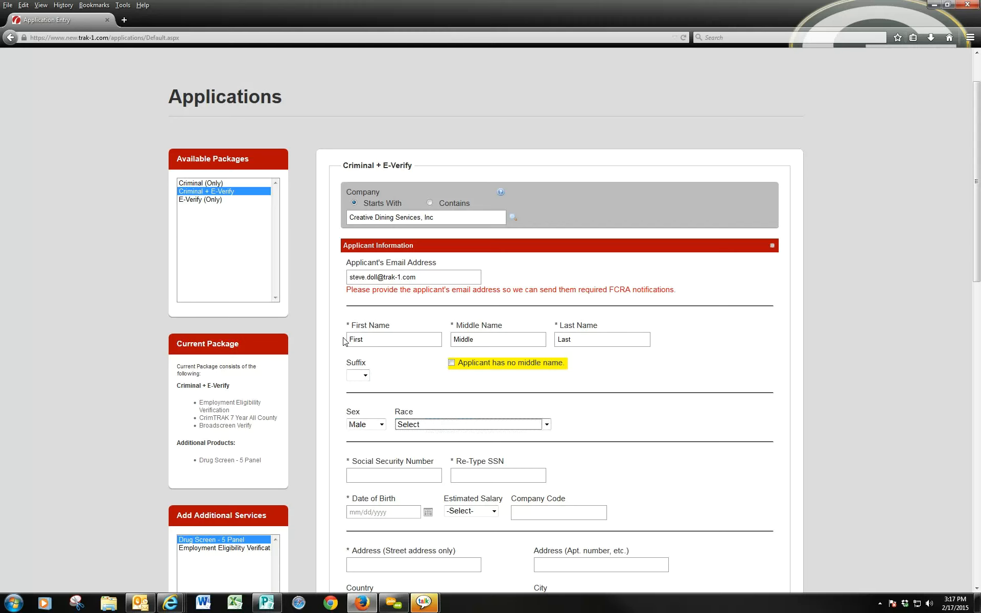
key("a")
left_click(546, 425)
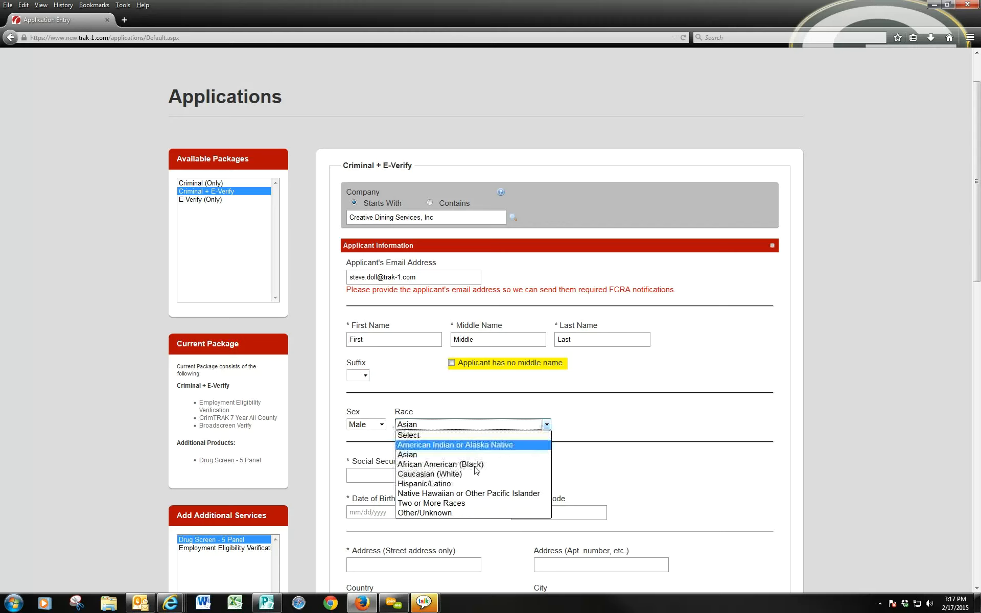
left_click(488, 474)
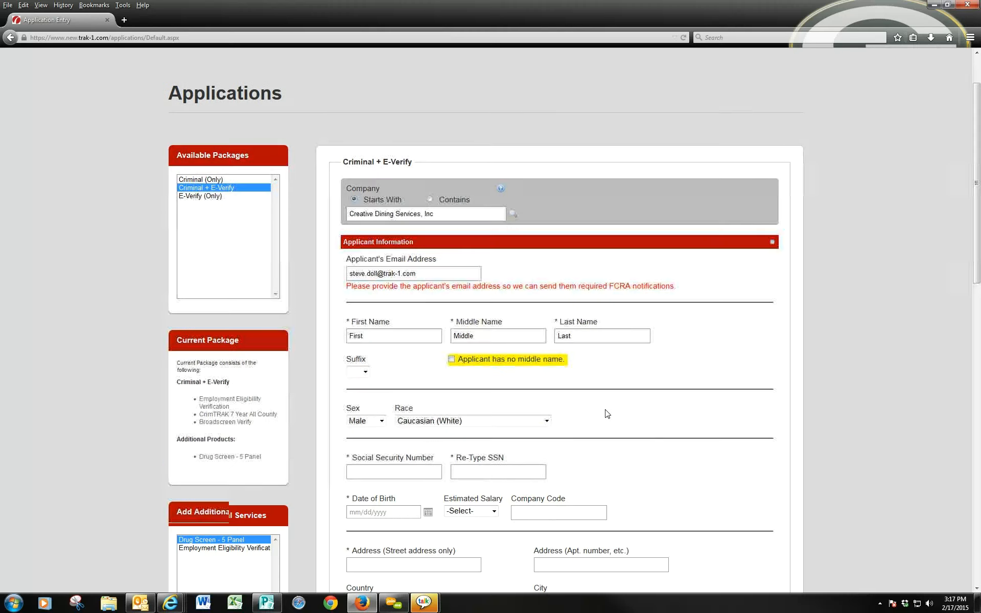
scroll(608, 414, "down", 2)
scroll(607, 414, "down", 2)
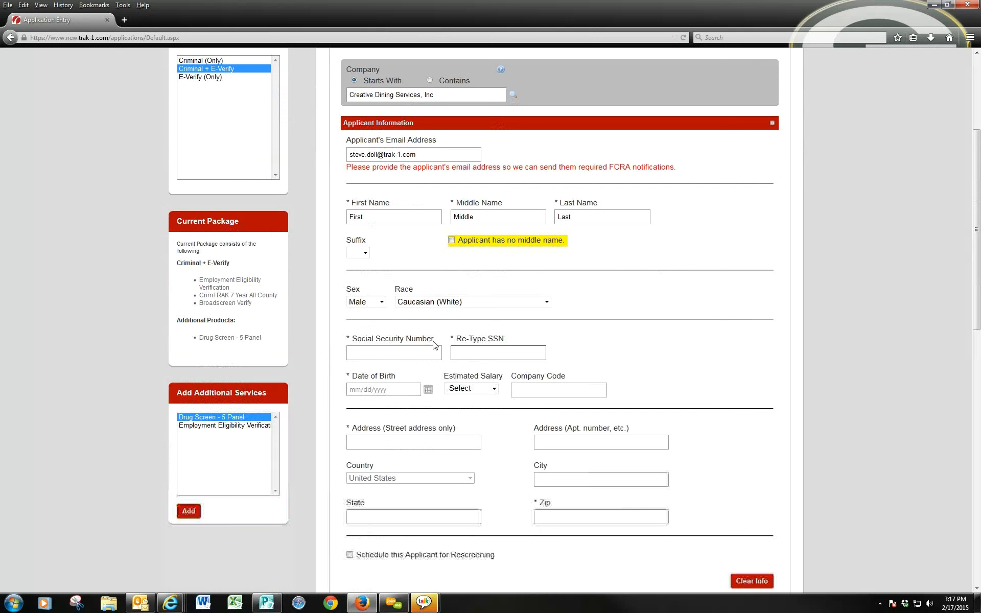
- Enter the applicant's Social Security number and retype it to match in Re-Type SSN
left_click(411, 351)
left_click(369, 350)
type("123-45-6789")
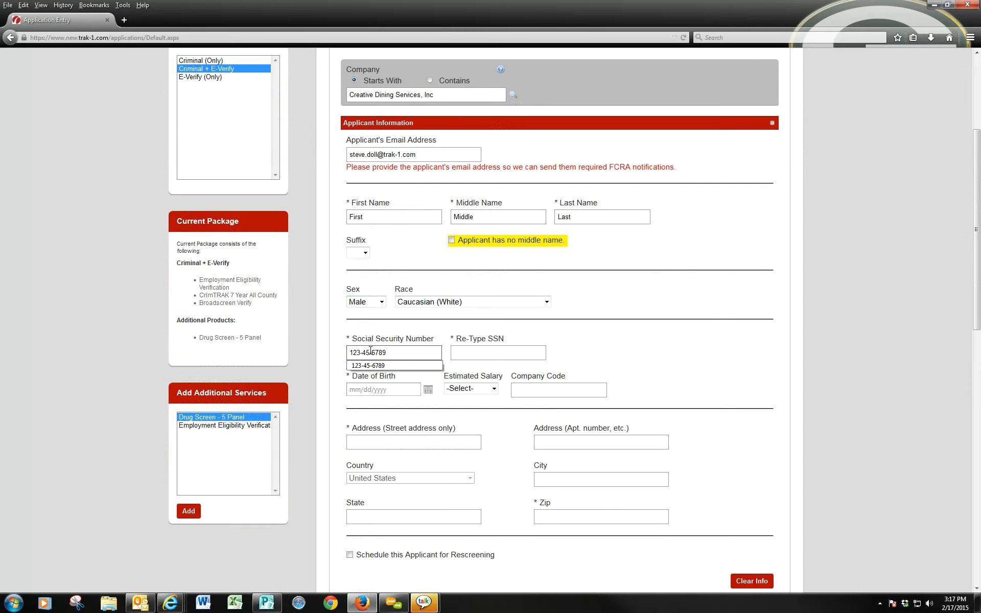
key("Tab")
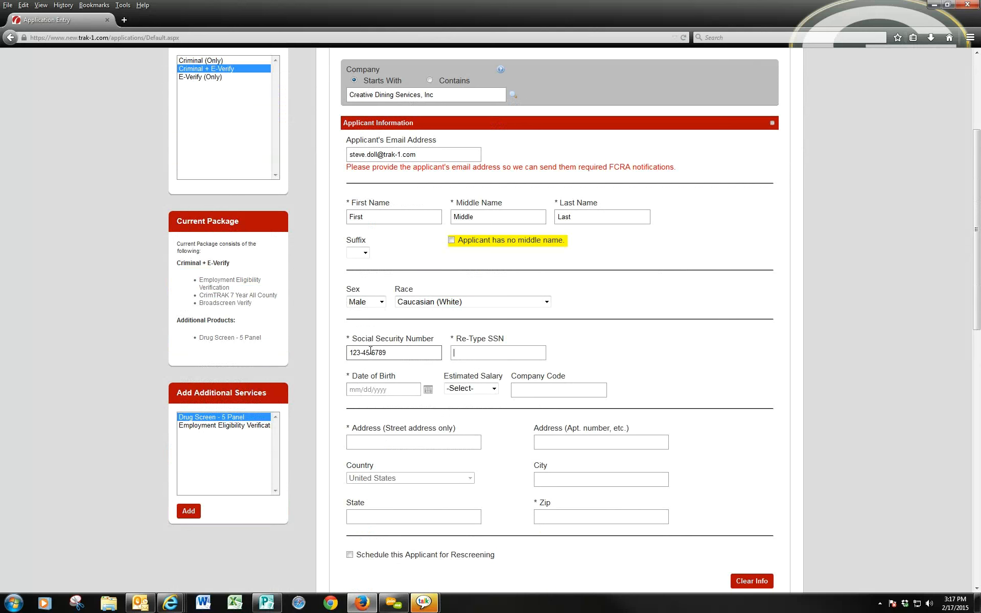
type("123-45-6789")
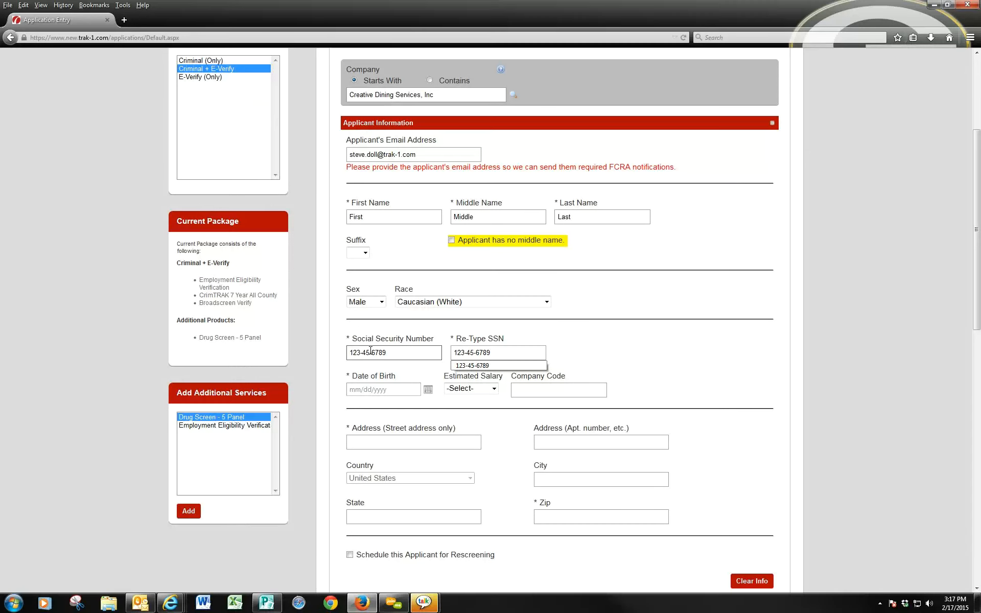
key("BackSpace")
type("8")
key("Tab")
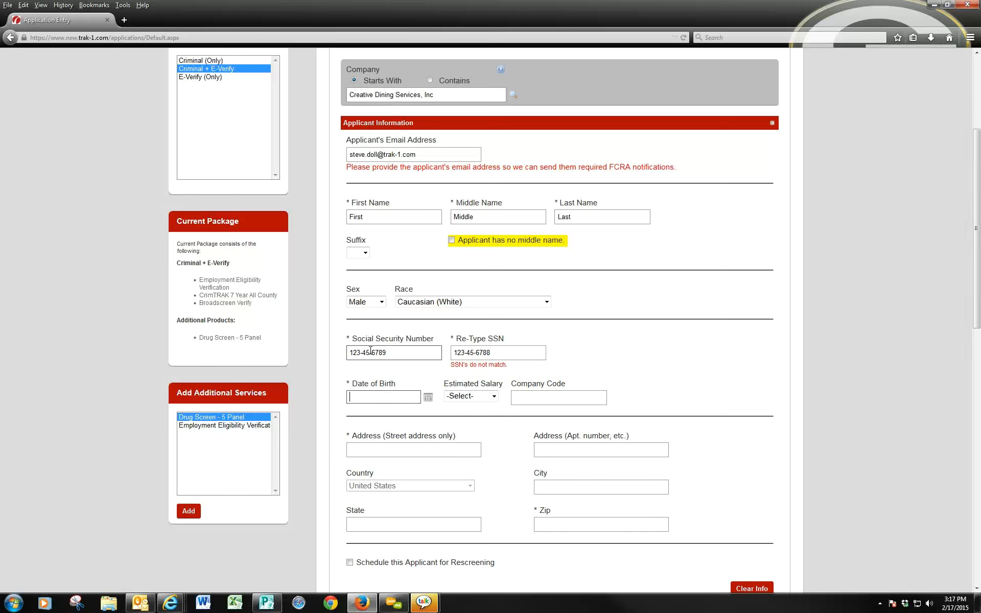
left_click(494, 353)
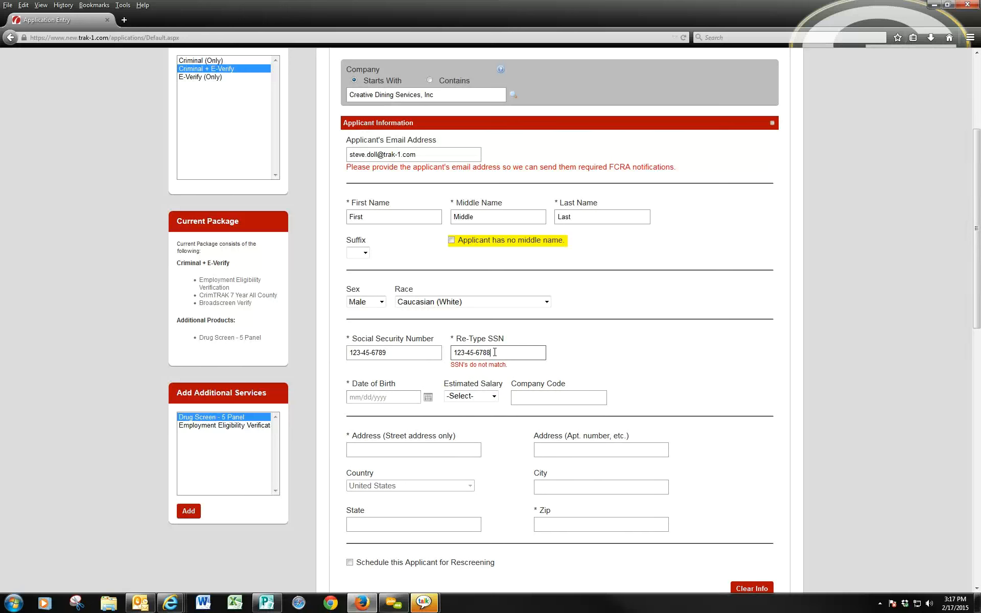
key("BackSpace")
type("9")
key("Tab")
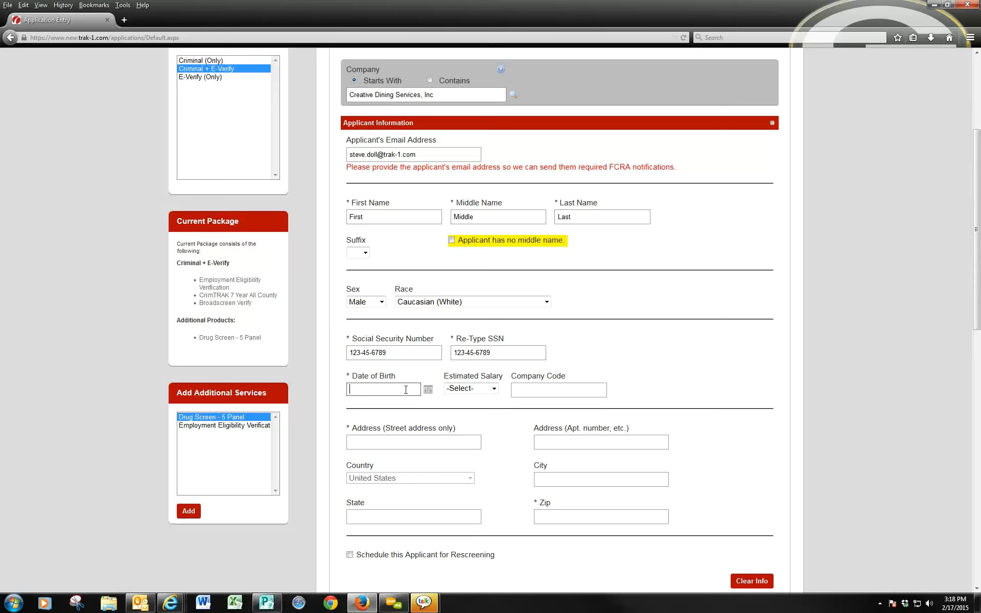
- Enter a date of birth of 02/18/1990
type("02")
type("18")
type("1990")
key("Tab")
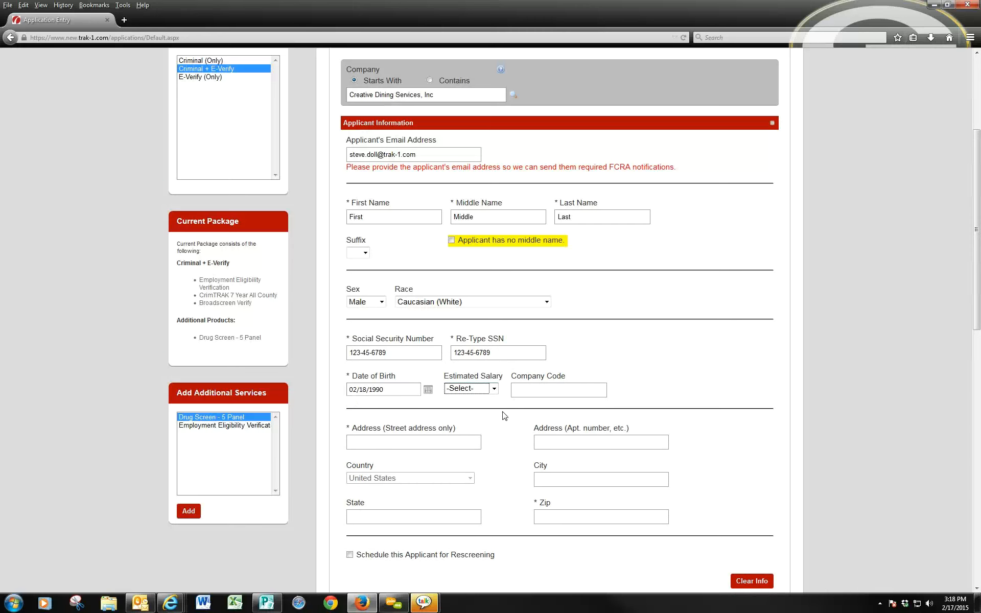
scroll(498, 393, "down", 2)
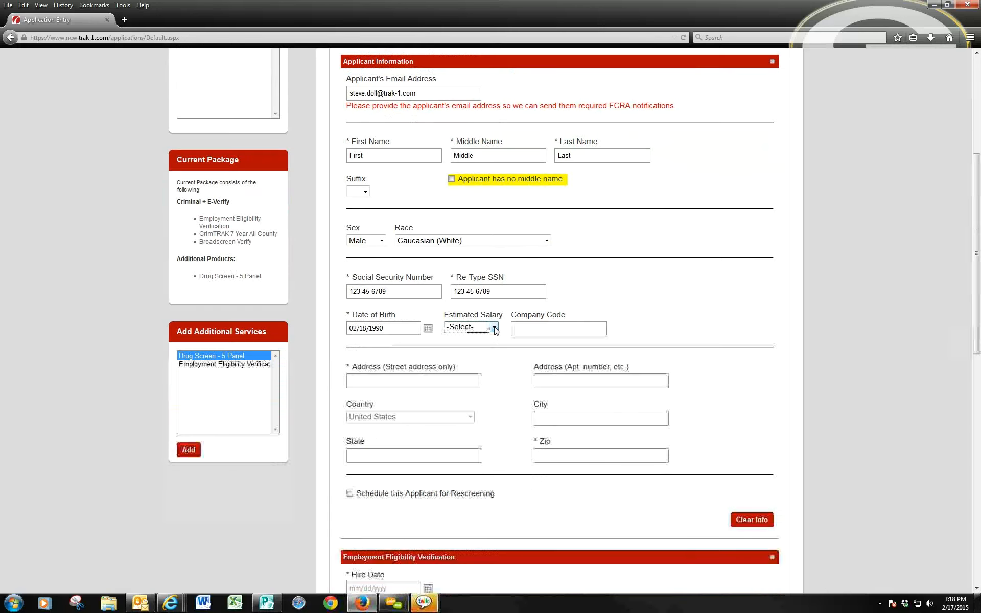
- Set the estimated salary to $0 - $20k
left_click(494, 327)
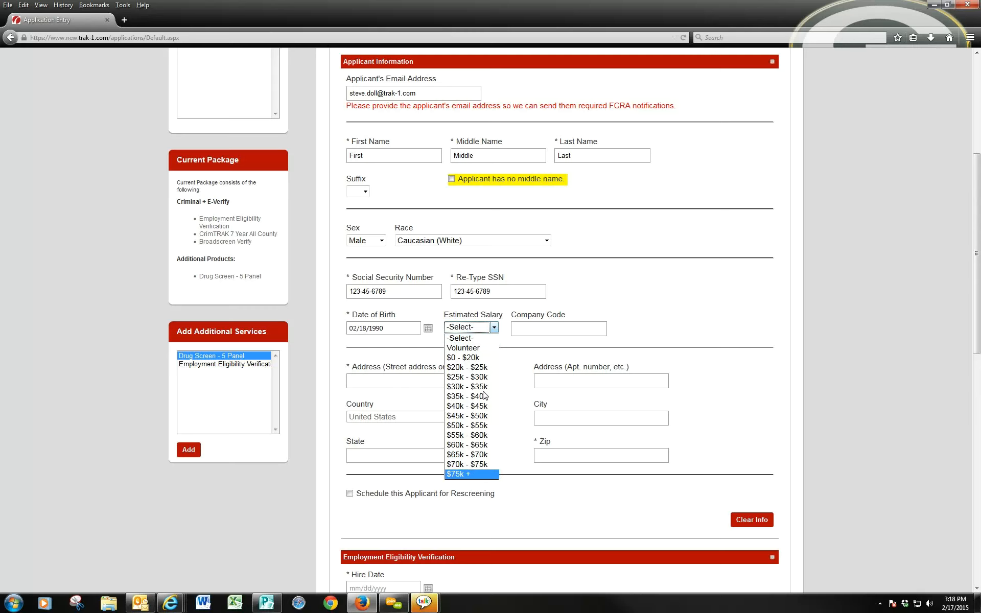
left_click(478, 357)
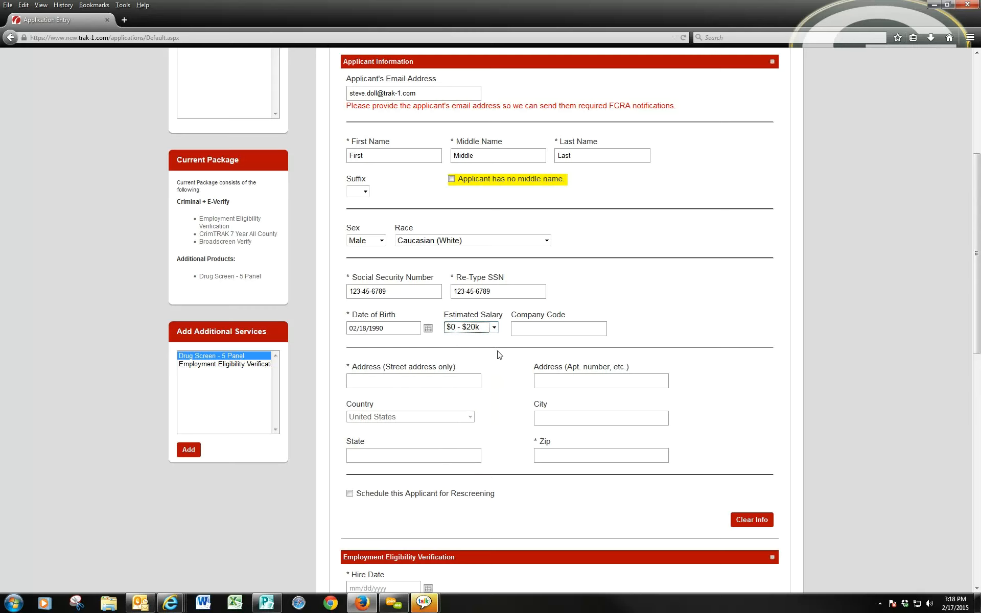
left_click(518, 381)
scroll(517, 381, "down", 2)
- Enter the applicant's street address and ZIP code so city and state auto-fill
key("Tab")
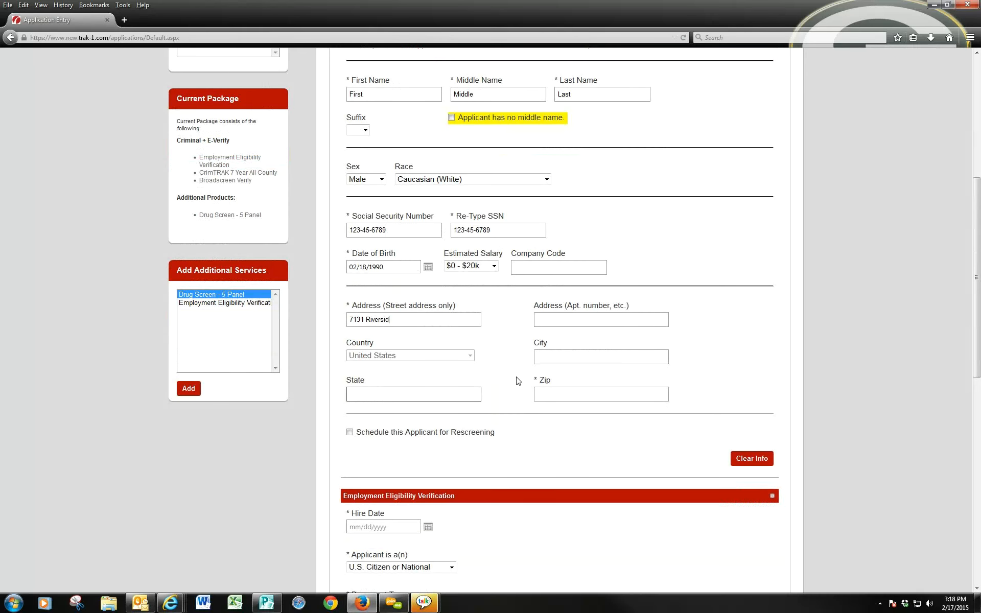
key("Tab")
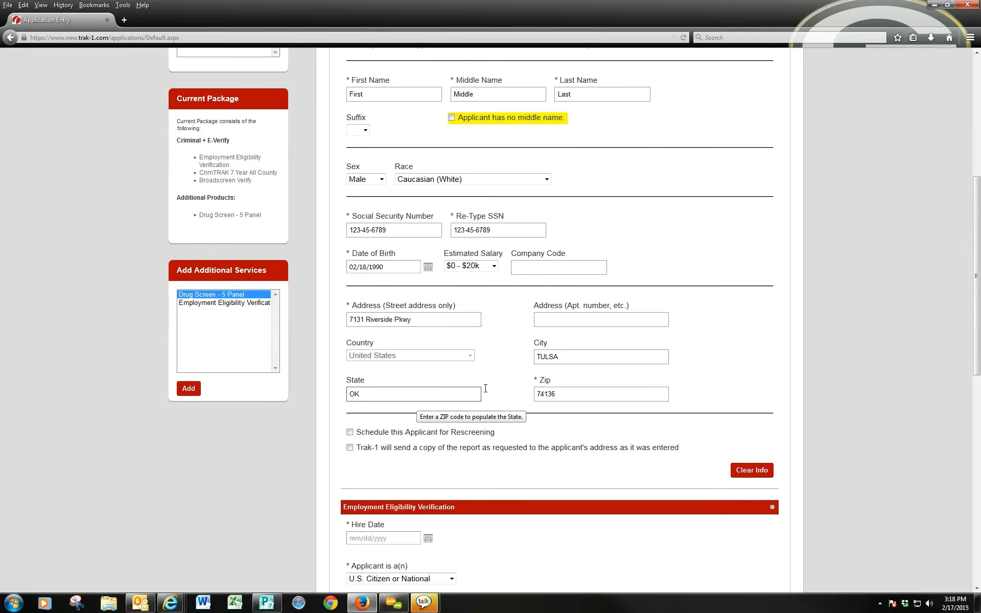
left_click(430, 320)
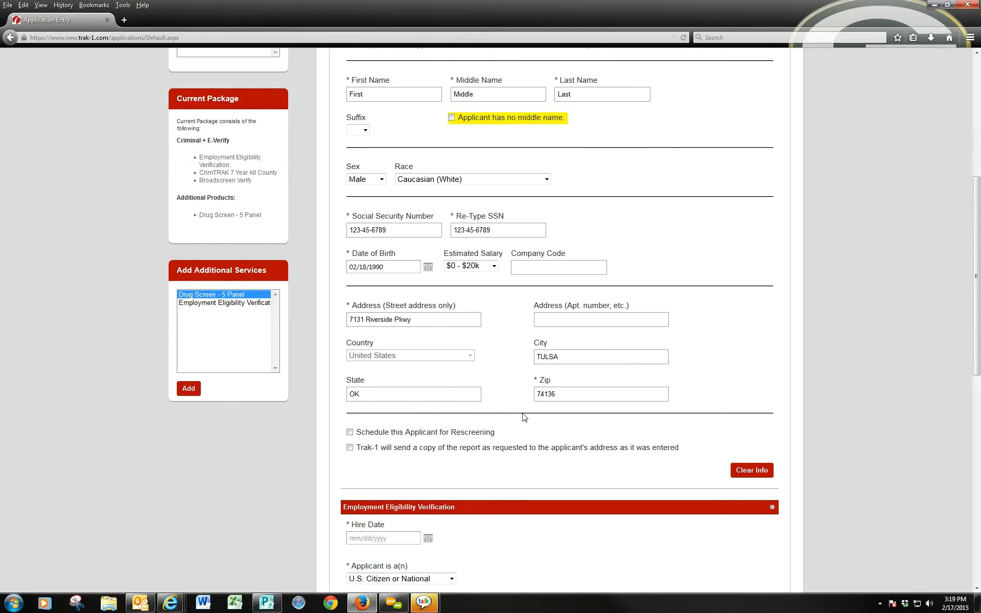
scroll(524, 418, "down", 1)
- Set the hire date to 02/17/2015
scroll(524, 418, "down", 4)
scroll(598, 400, "down", 2)
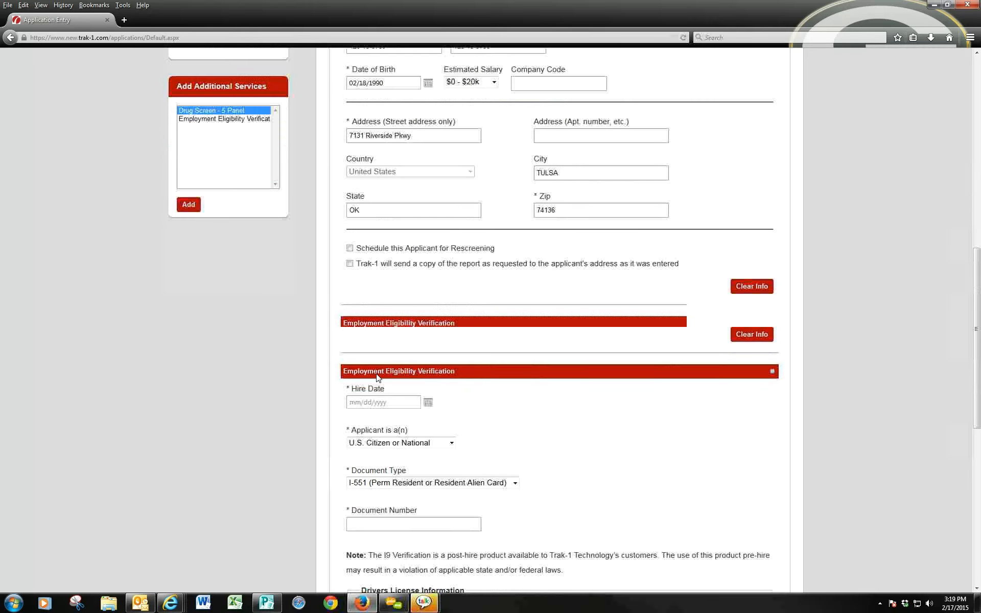
left_click(383, 353)
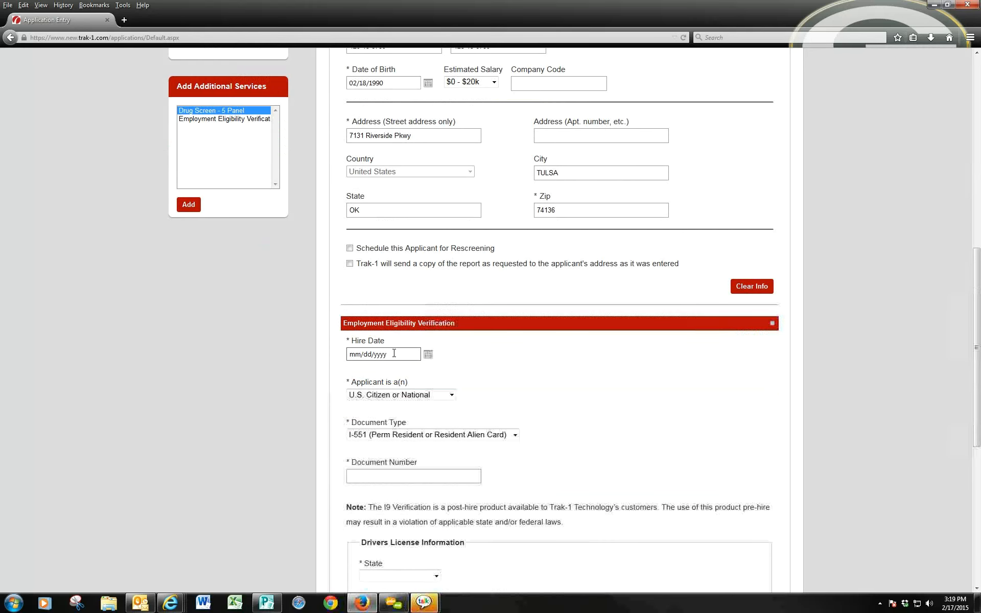
left_click(484, 356)
scroll(484, 357, "up", 1)
scroll(485, 356, "up", 10)
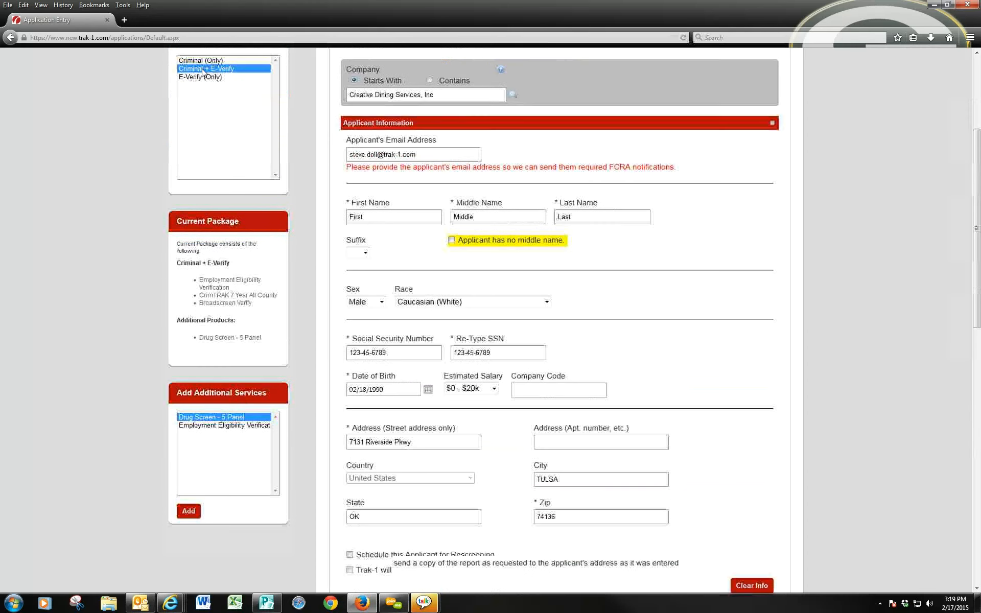
scroll(204, 74, "up", 2)
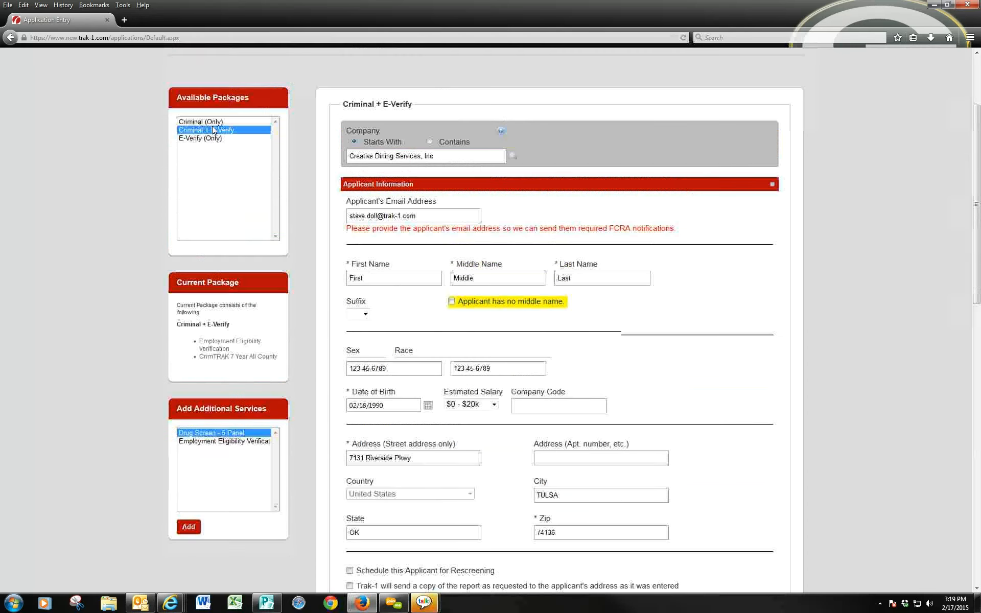
scroll(307, 204, "down", 12)
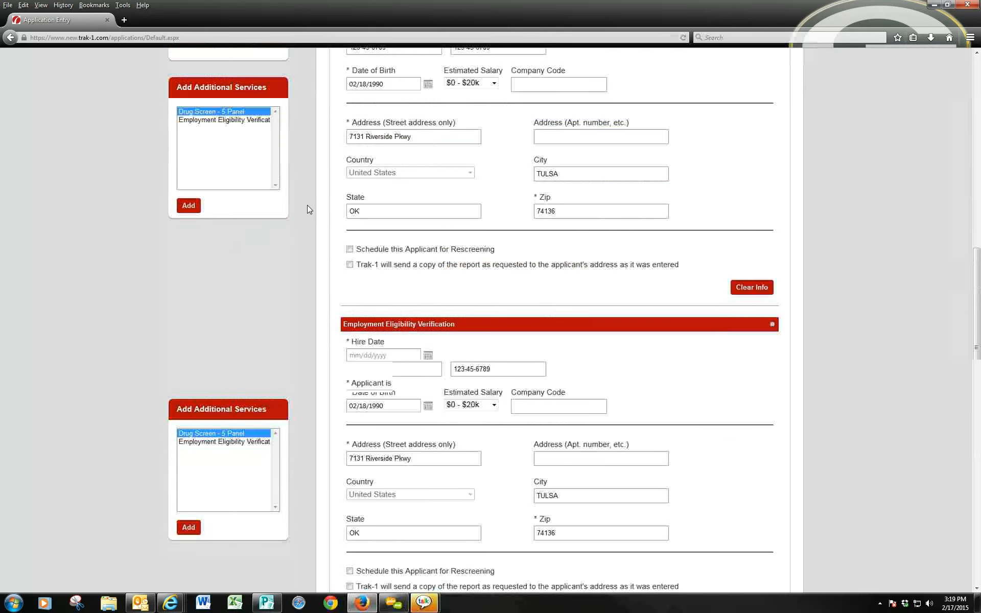
scroll(308, 215, "down", 4)
left_click(411, 232)
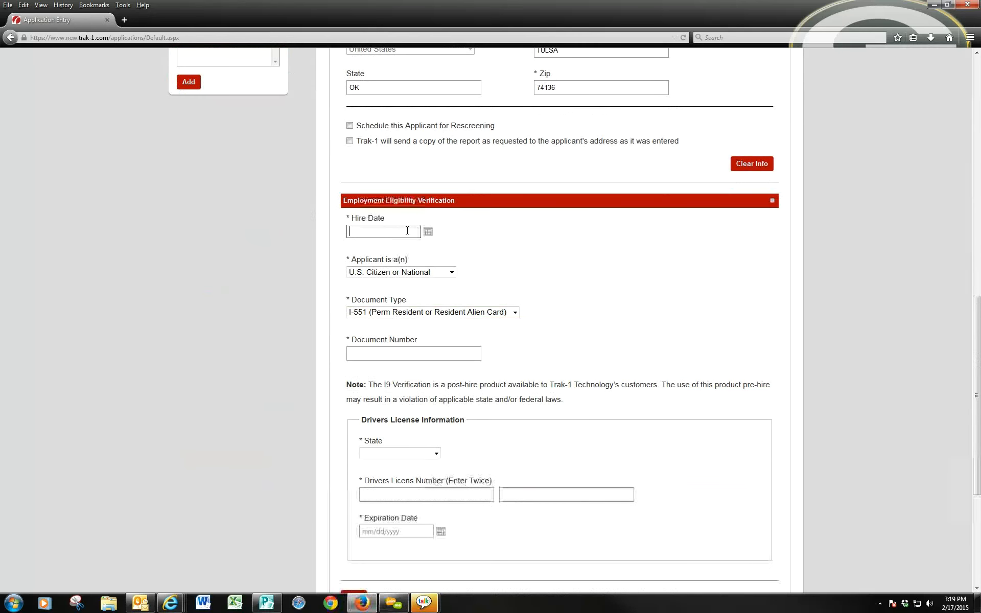
type("02")
type("172015")
key("Tab")
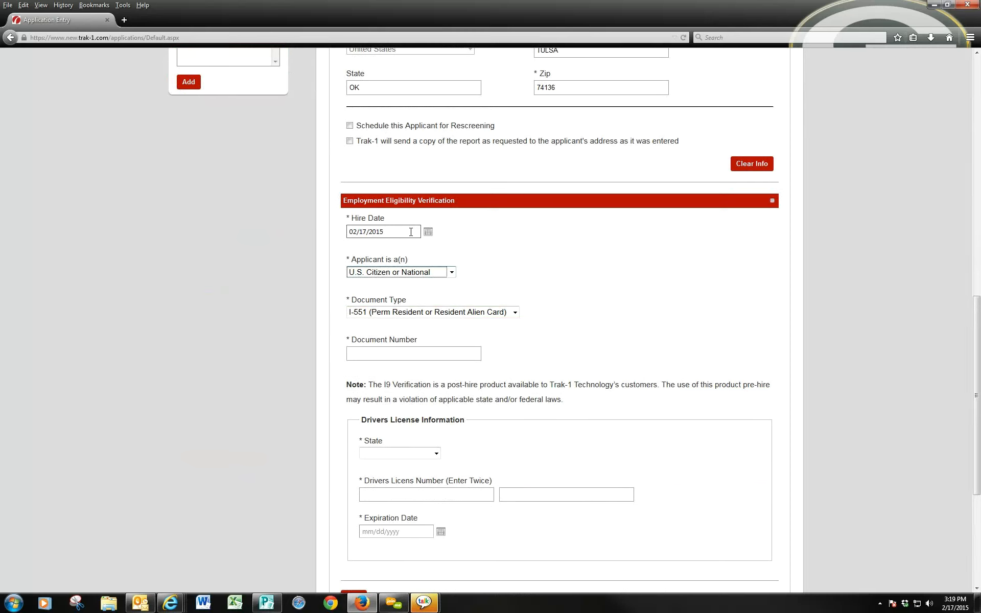
- Choose Social Security Number as the document type and enter the document number
left_click(435, 312)
left_click(415, 391)
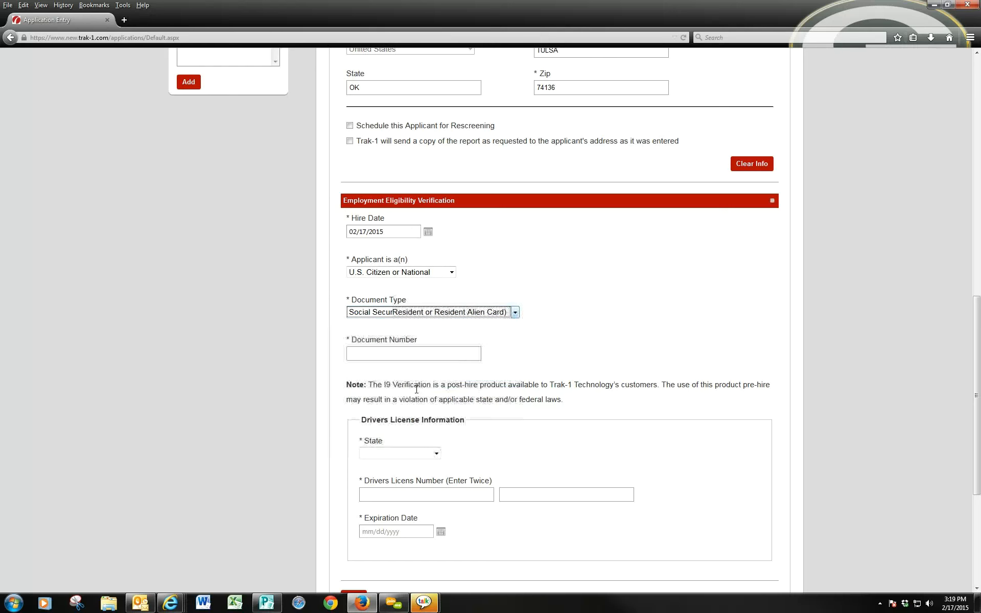
type("123456789")
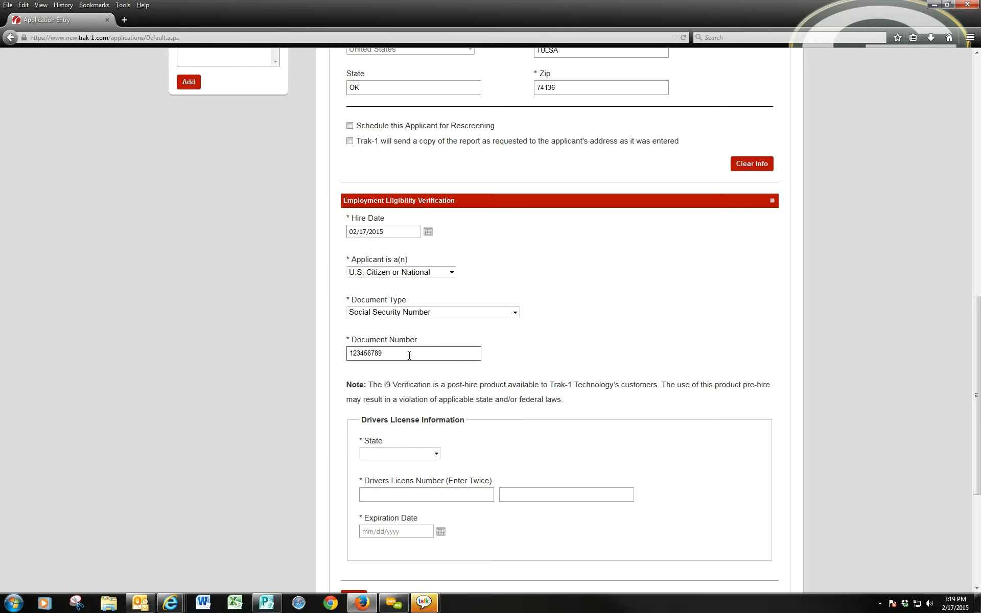
left_click(451, 375)
scroll(451, 374, "down", 2)
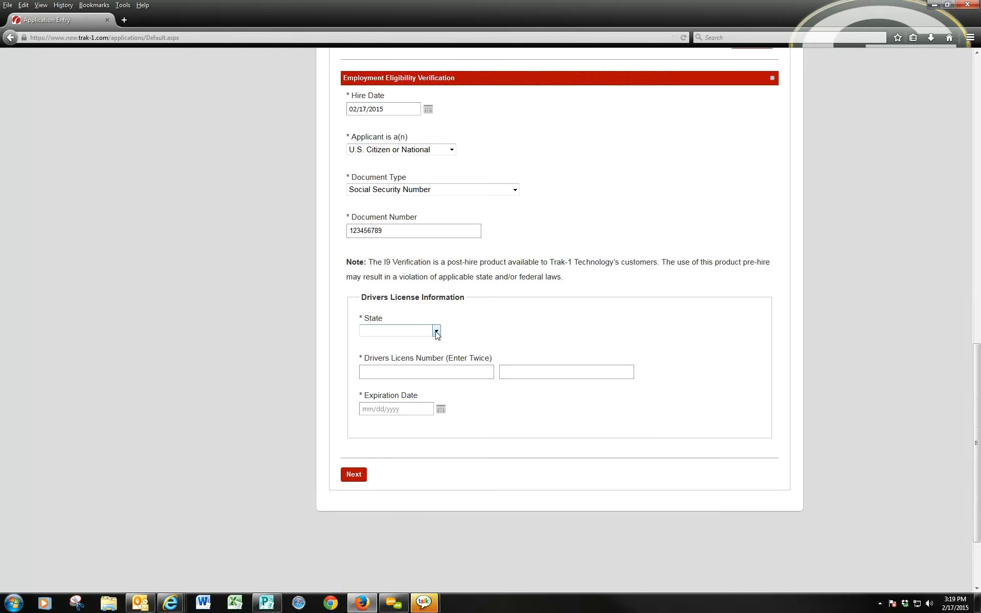
- Set the driver's licence state to Oklahoma and enter the licence number
left_click(437, 333)
left_click_drag(437, 387, 445, 507)
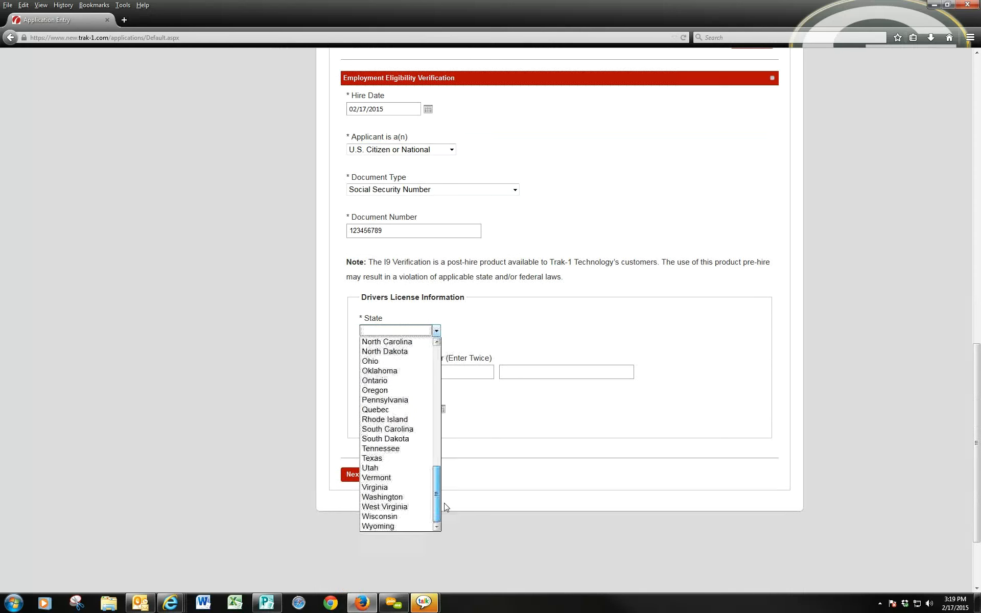
left_click(391, 373)
left_click(412, 372)
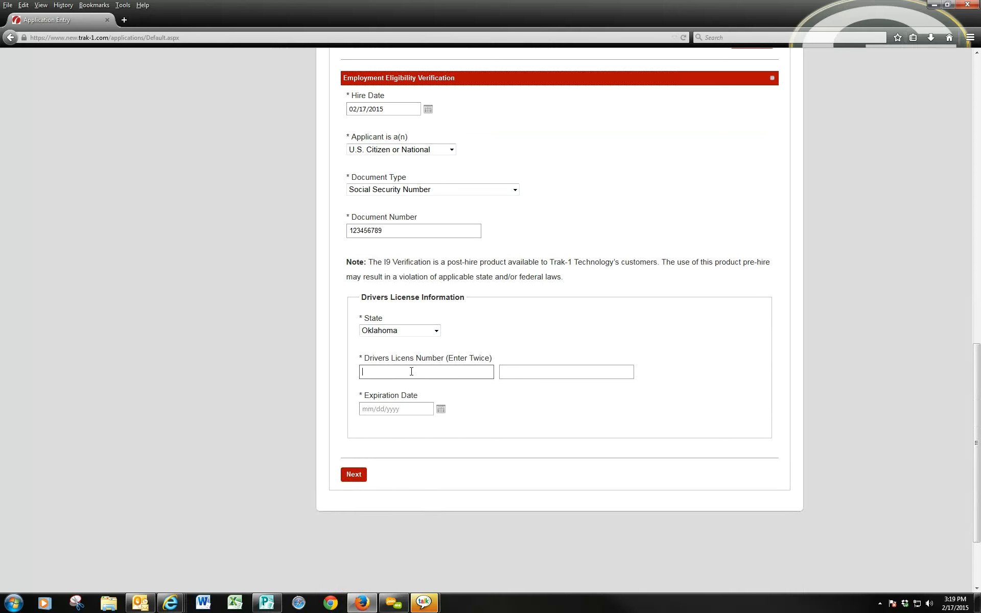
type("123456789123456789")
key("Tab")
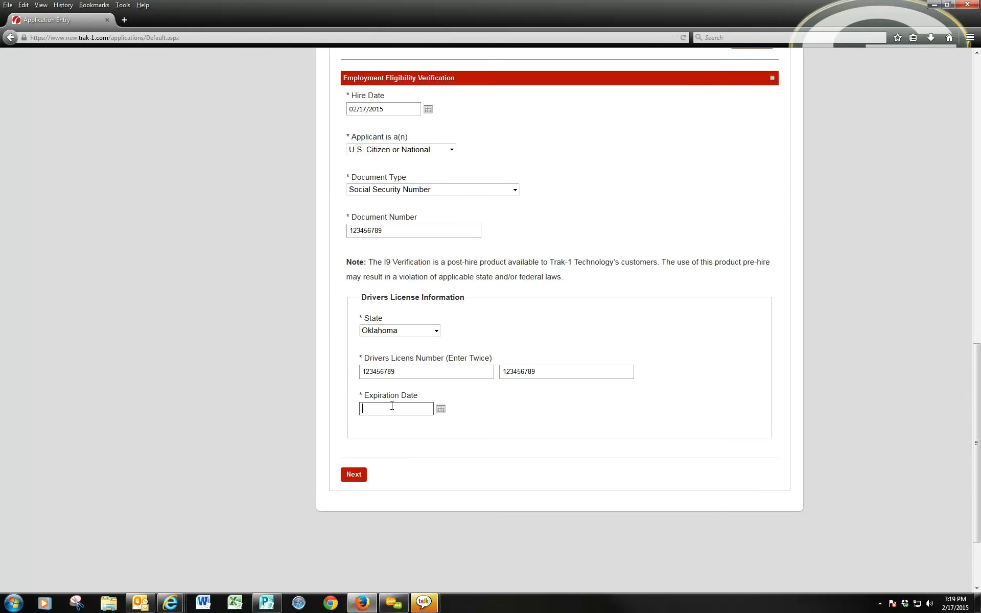
- Correct the licence expiration date to 02/18/2018 and continue to the confirmation page
type("02172018")
double_click(422, 409)
left_click(396, 407)
key("BackSpace")
key("BackSpace")
key("BackSpace")
key("BackSpace")
key("BackSpace")
key("BackSpace")
type("/18/2018")
left_click(358, 475)
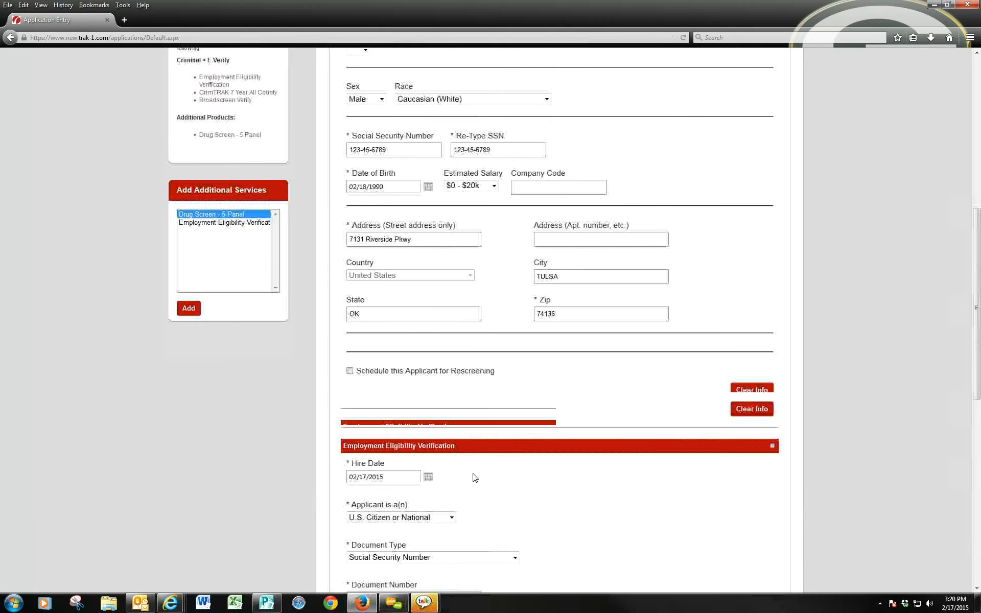
scroll(473, 478, "down", 6)
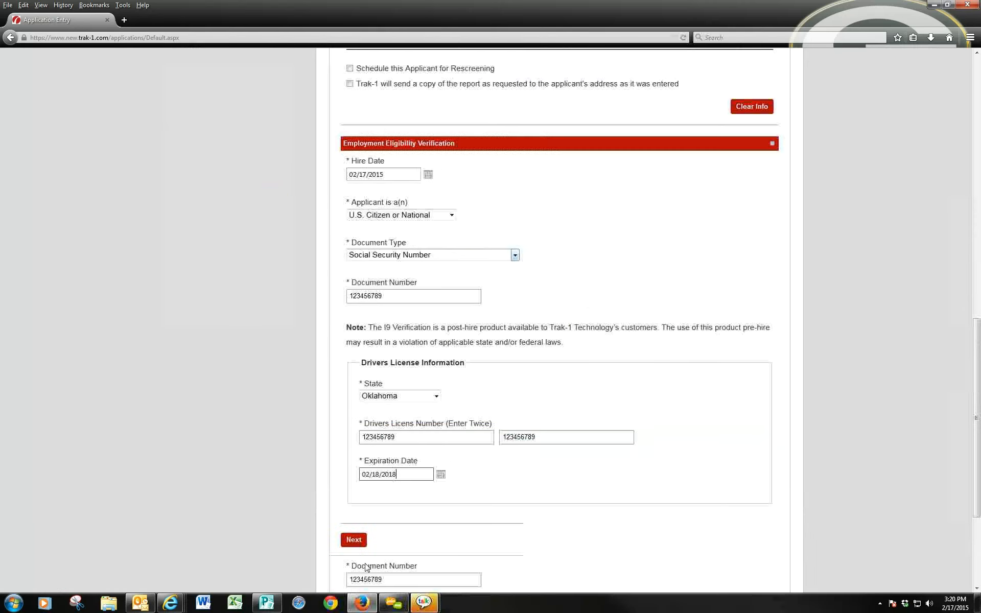
left_click(354, 537)
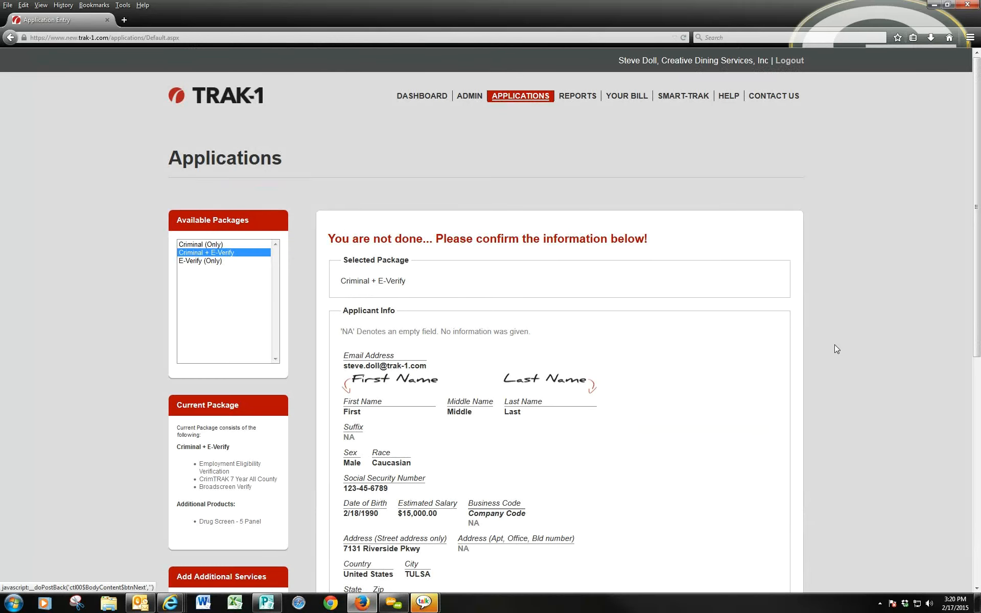
- Review the confirmation page, submit the Criminal + E-Verify application, and go to Reports
scroll(837, 349, "down", 2)
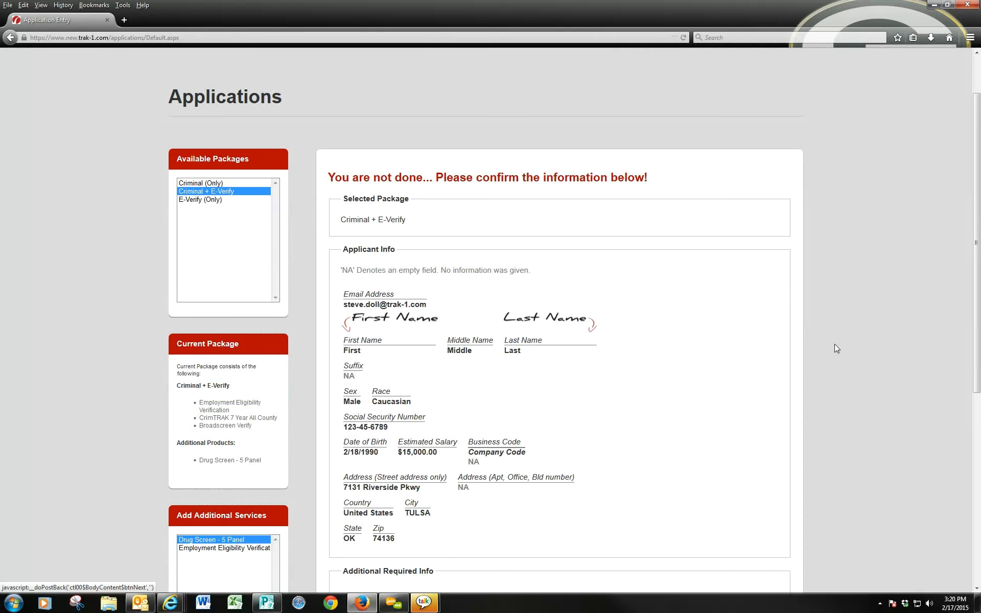
scroll(835, 344, "down", 4)
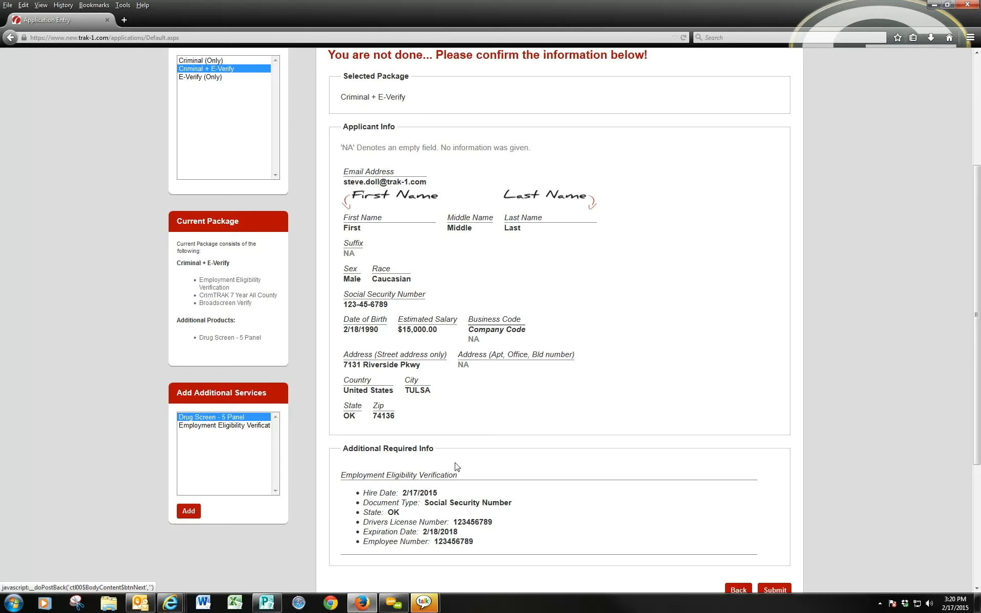
scroll(456, 466, "down", 3)
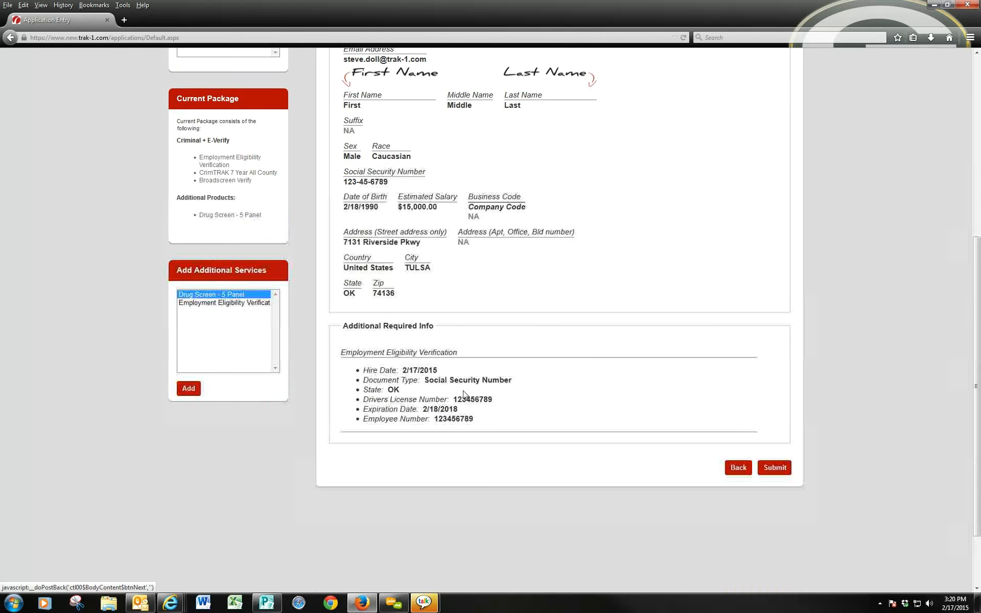
left_click(778, 468)
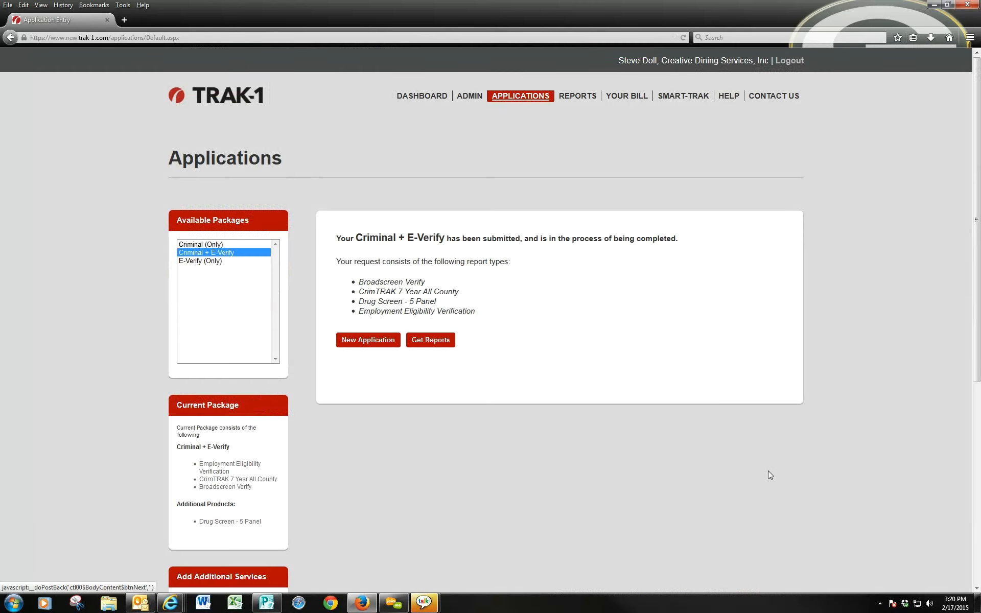
left_click(584, 101)
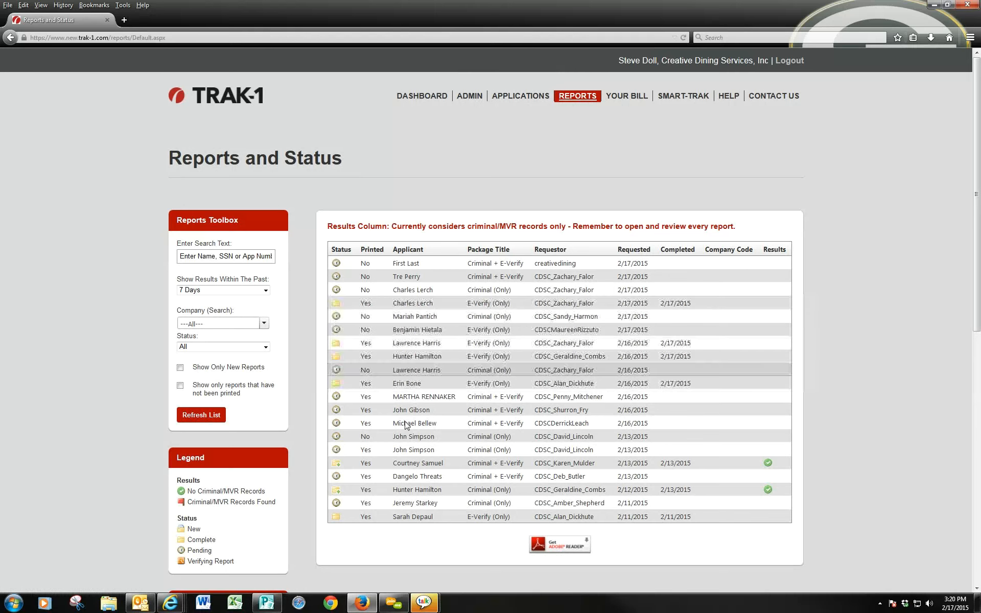
- Refresh the Reports and Status list to show the past 90 Days, then focus the search box
left_click(266, 291)
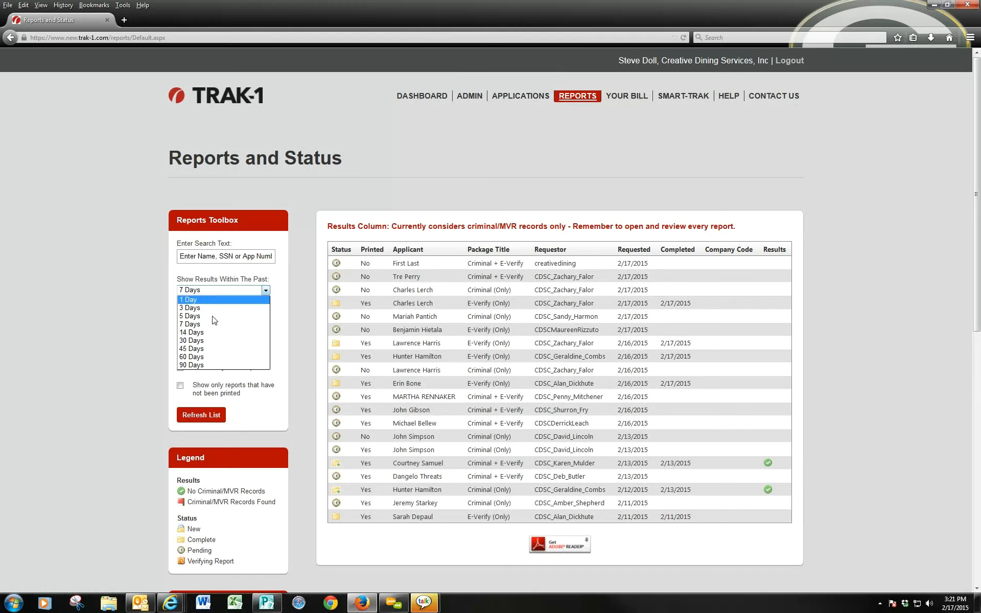
left_click(207, 365)
left_click(205, 417)
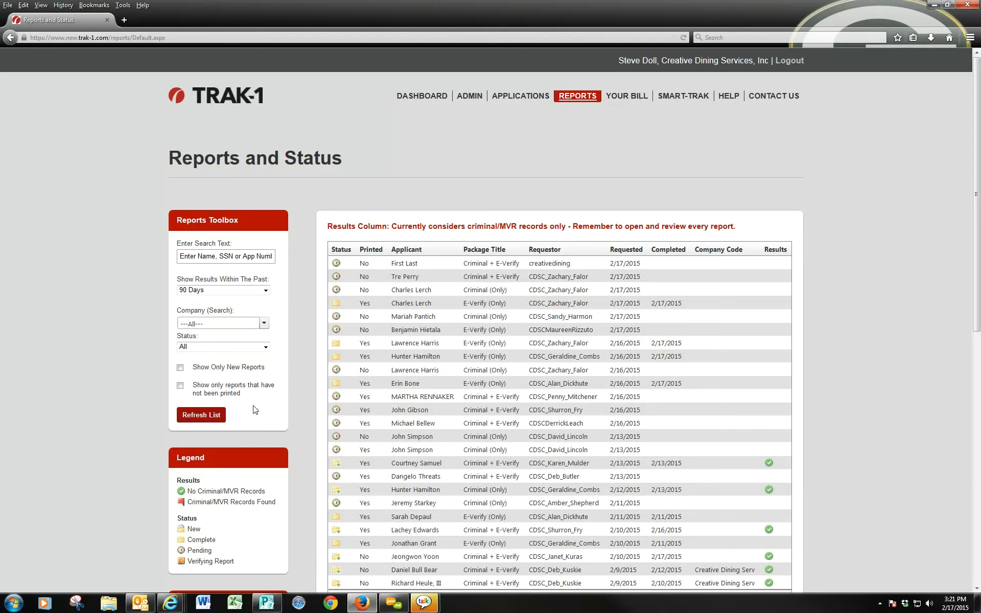
scroll(313, 419, "down", 3)
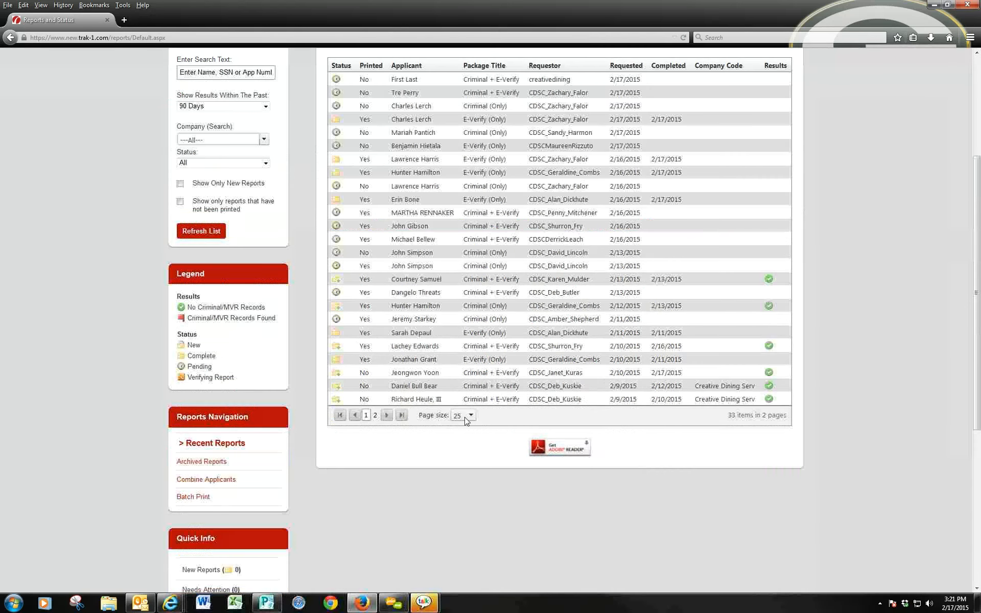
scroll(723, 270, "up", 1)
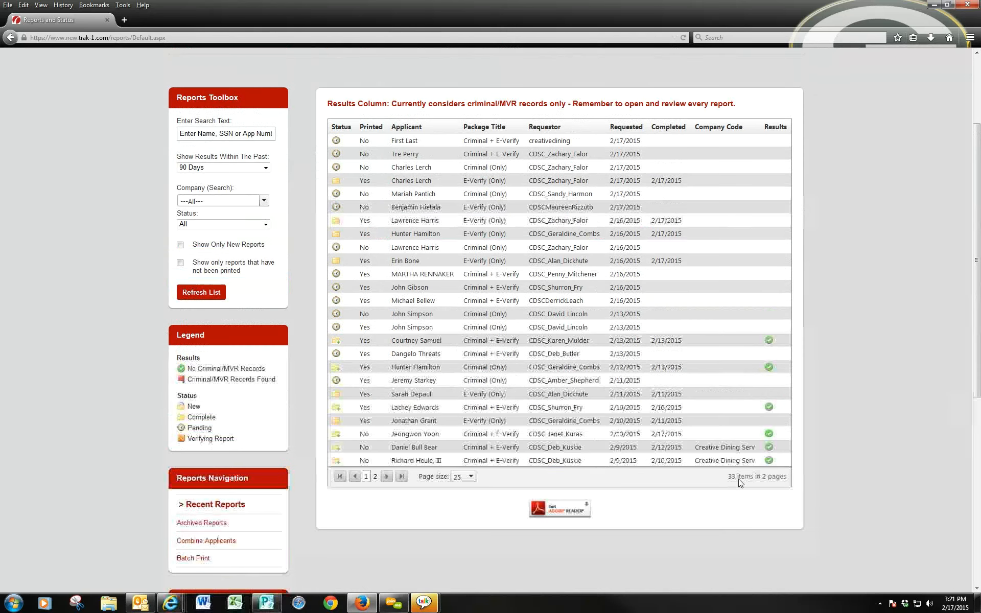
scroll(349, 352, "up", 2)
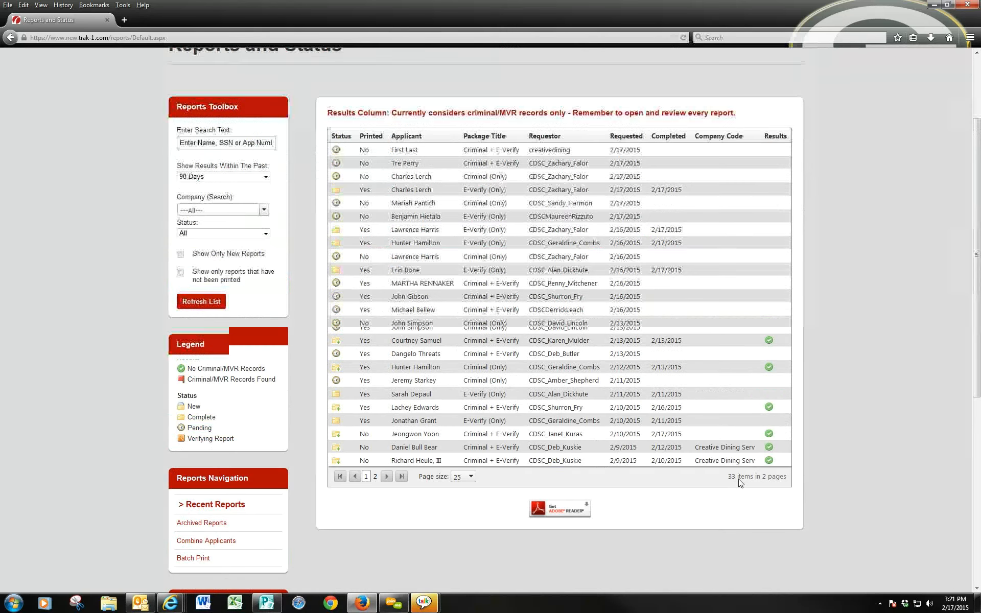
scroll(349, 352, "up", 4)
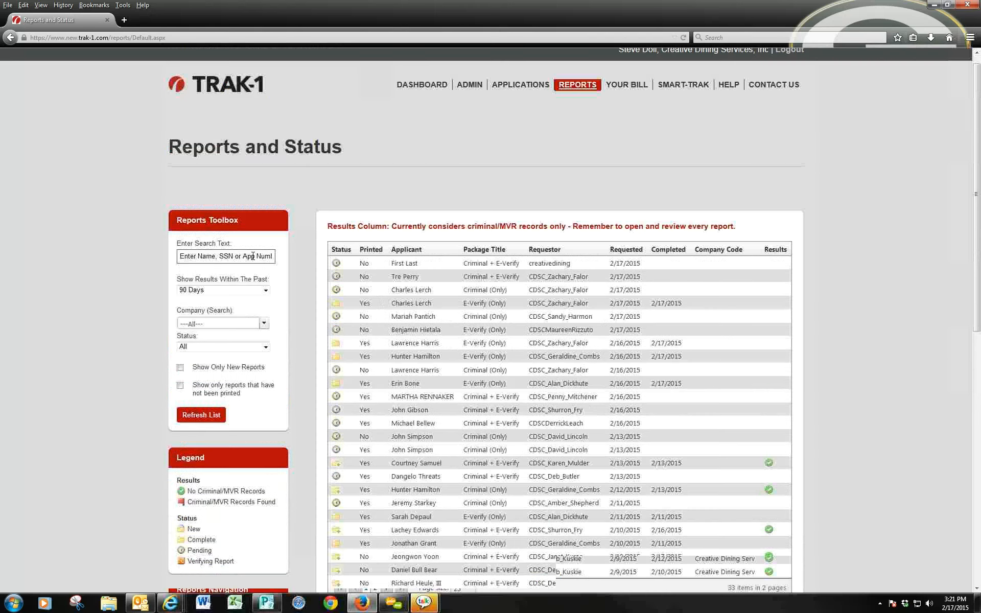
left_click(253, 245)
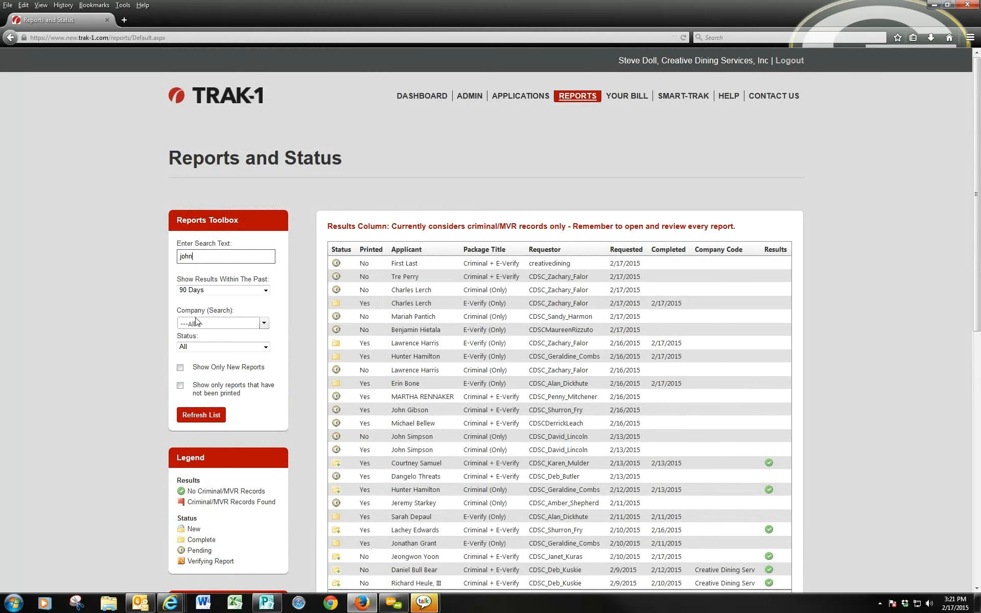
- Search the reports by one applicant first name, then by another
left_click(203, 417)
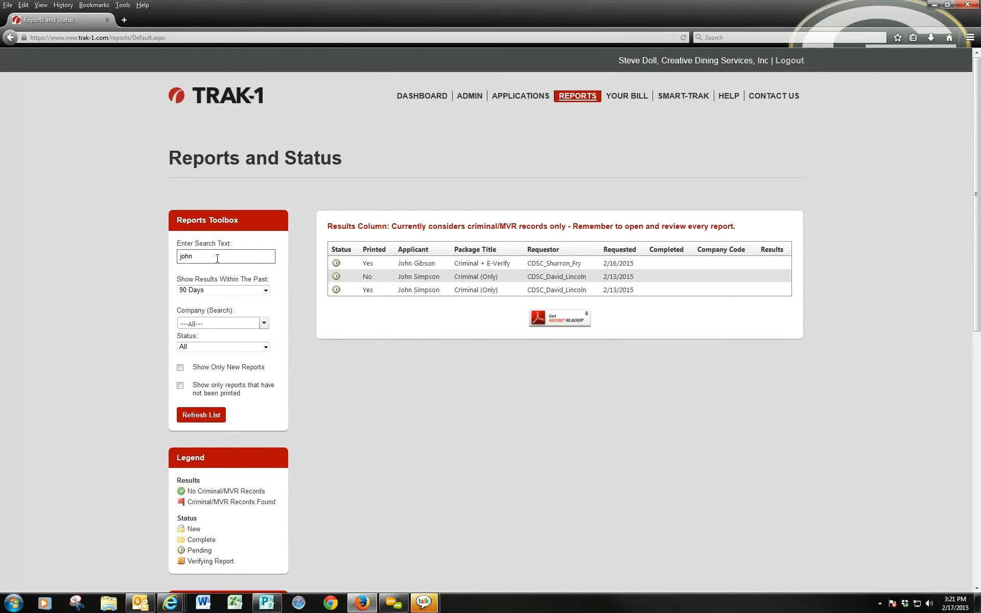
left_click_drag(215, 257, 171, 254)
type("terry")
key("Return")
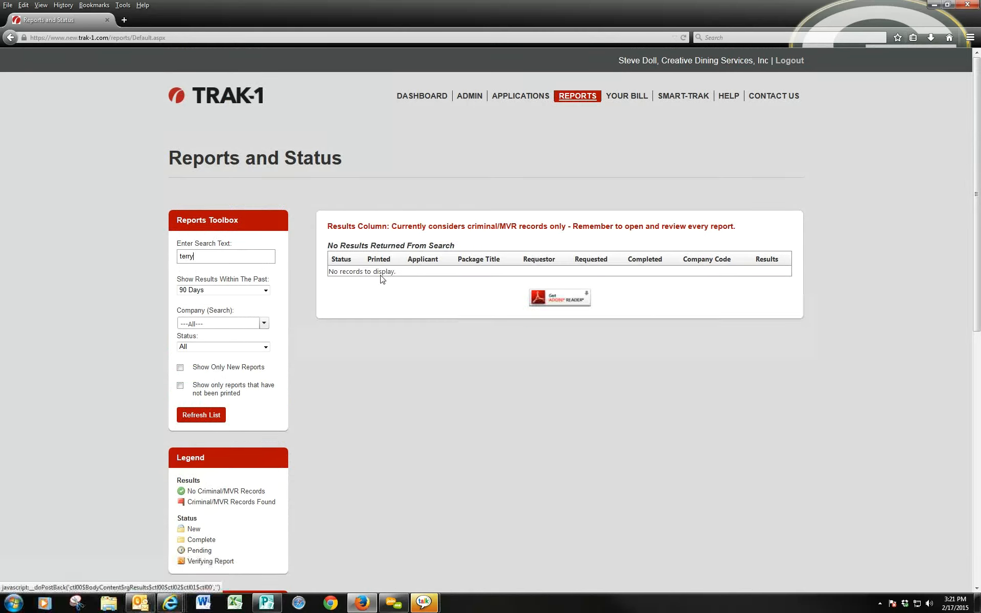
- Search the reports by SSN digits, then clear the search text and refresh the list
double_click(172, 256)
type("123456789")
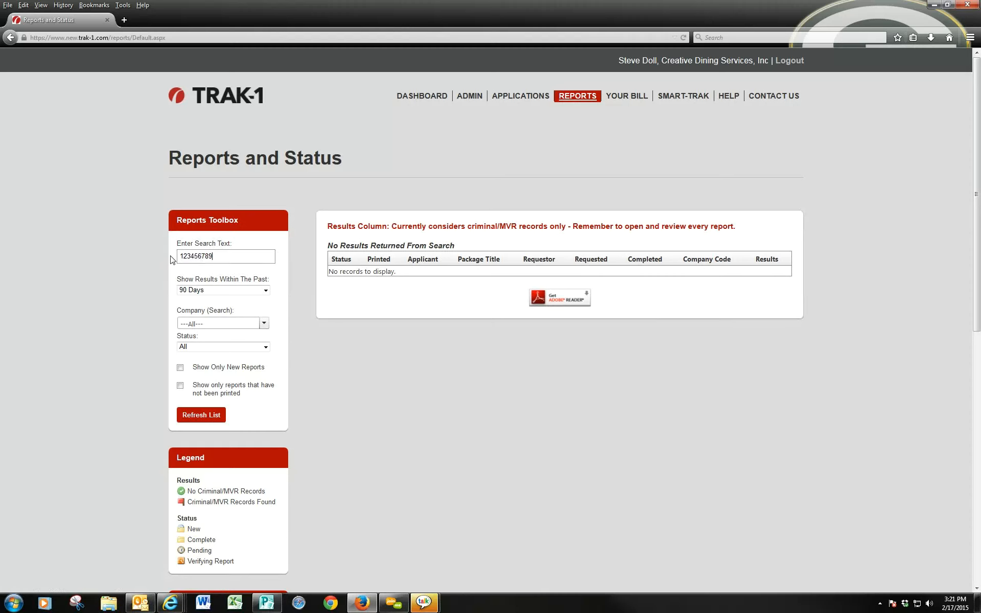
left_click(197, 414)
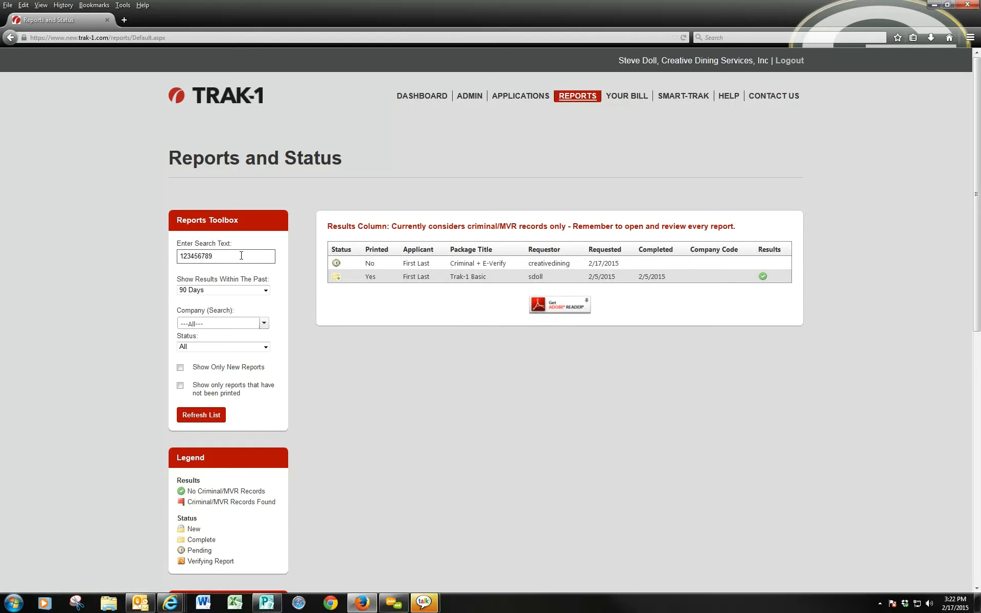
left_click_drag(241, 256, 176, 256)
key("BackSpace")
left_click(204, 415)
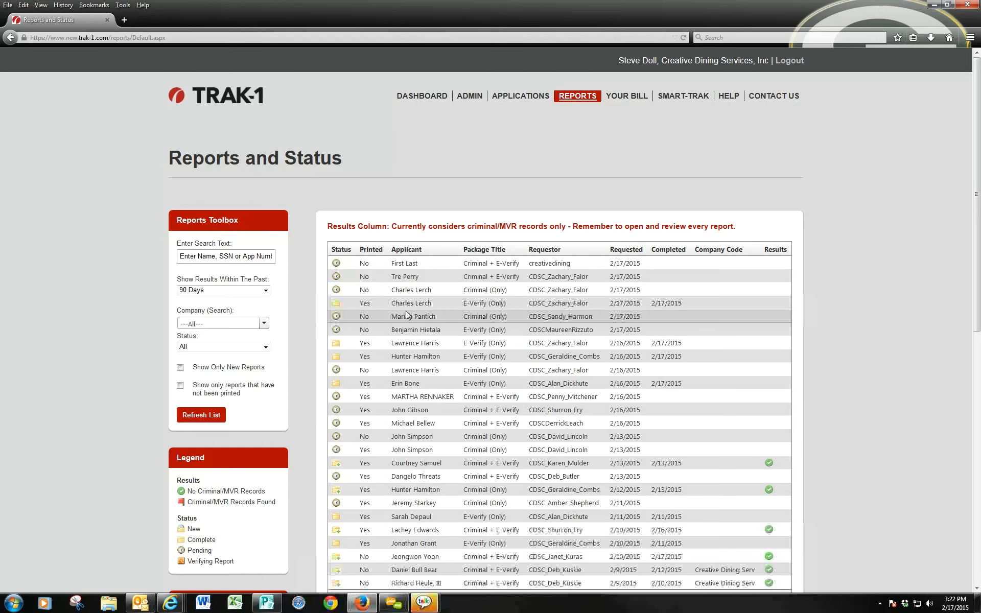
scroll(440, 281, "down", 5)
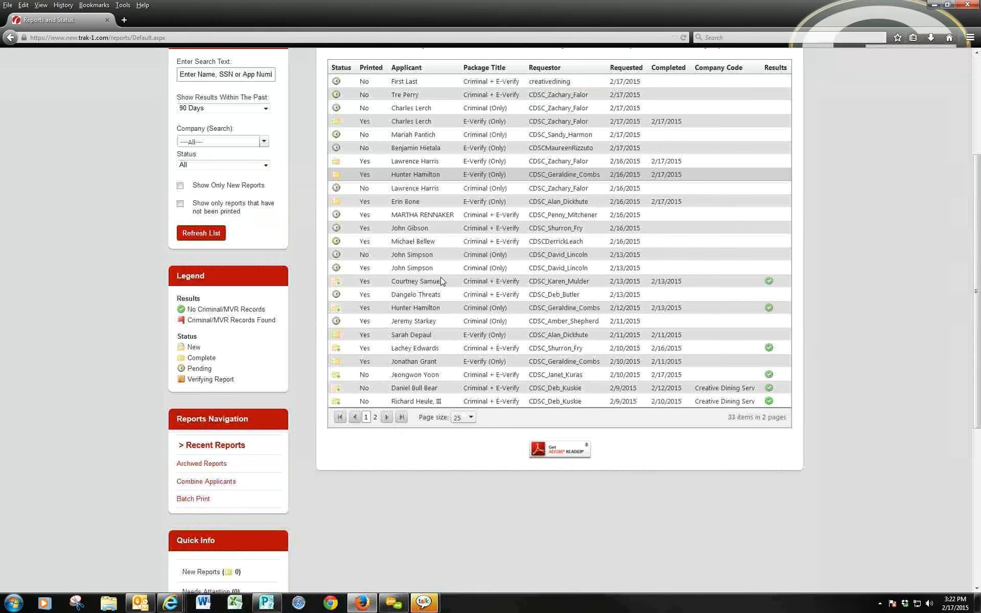
scroll(441, 278, "up", 3)
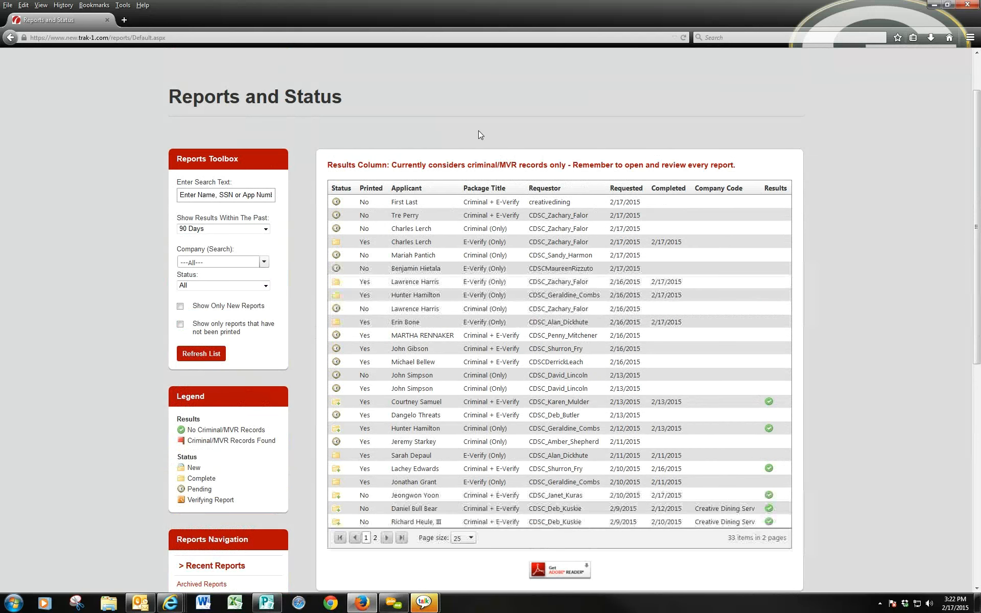
scroll(848, 142, "up", 2)
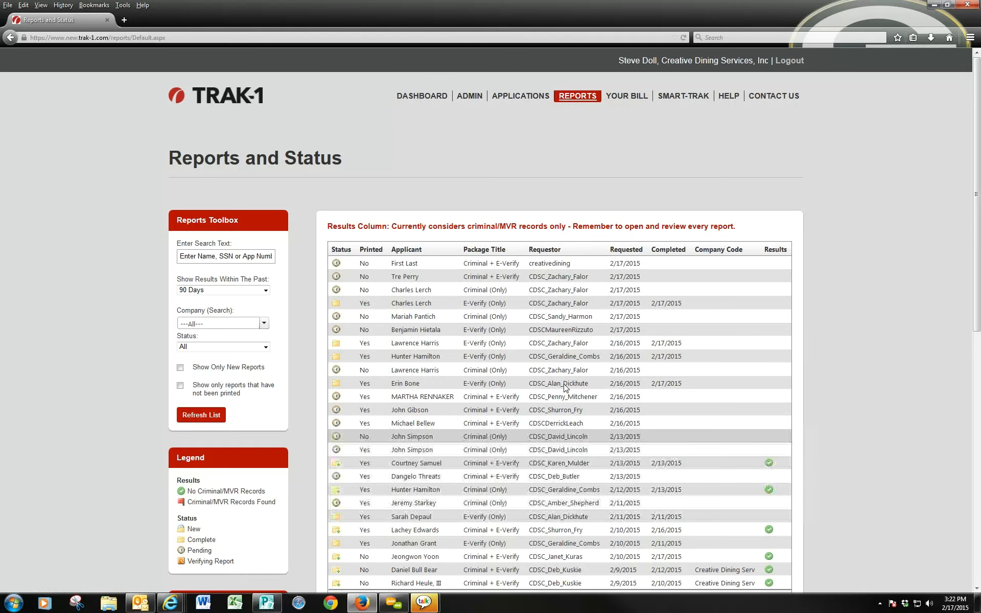
left_click(539, 250)
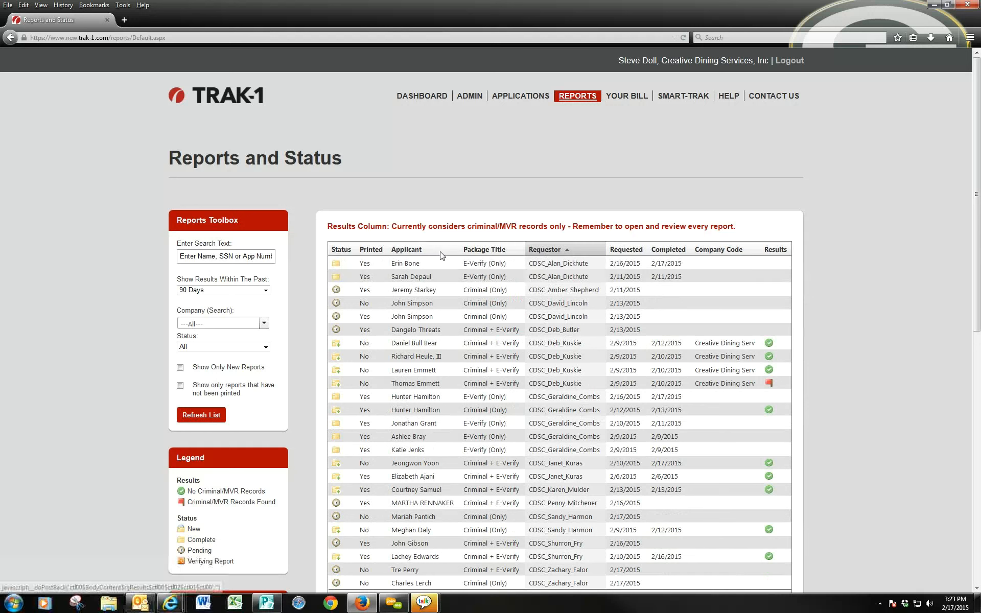
left_click(403, 250)
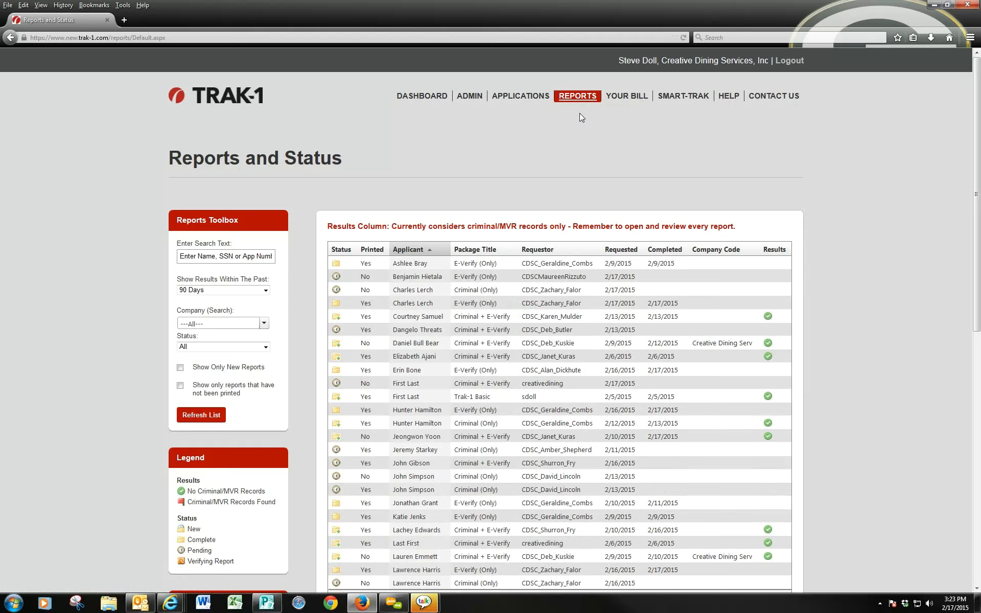
left_click(579, 99)
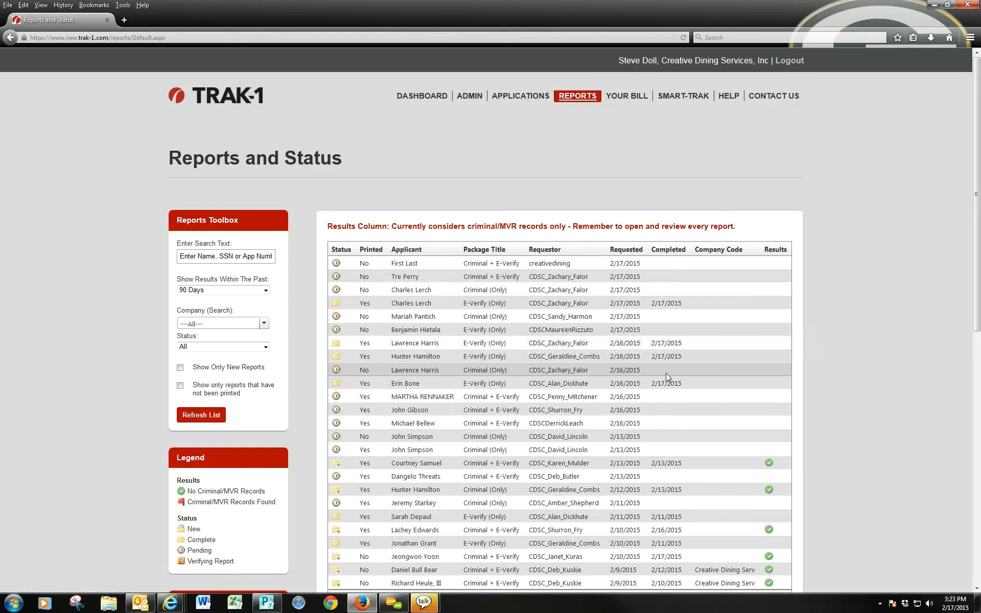
- Scroll through the reports list, then go to the Applications page for a new applicant
scroll(667, 373, "down", 4)
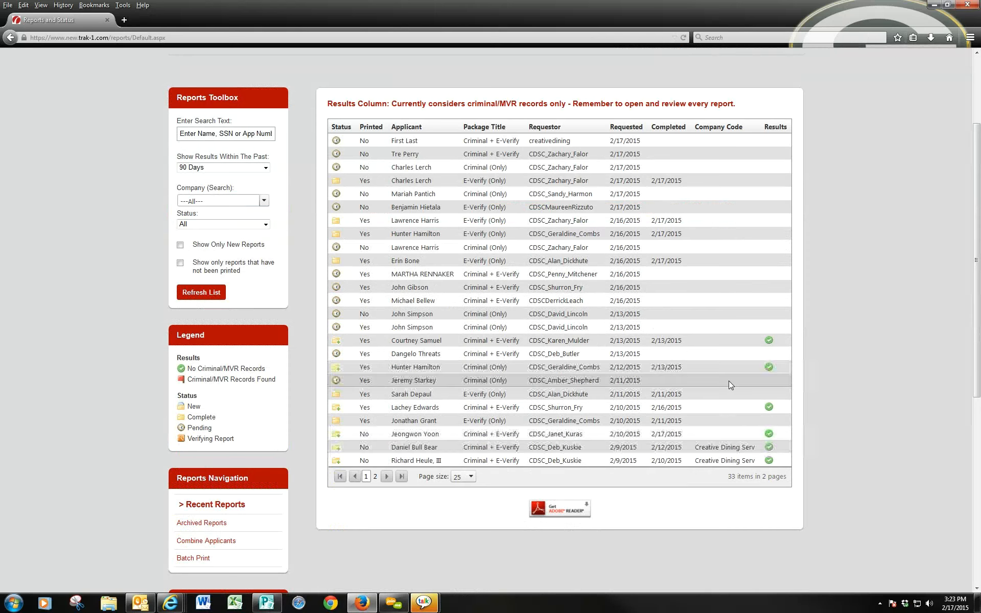
scroll(729, 381, "up", 3)
left_click(523, 96)
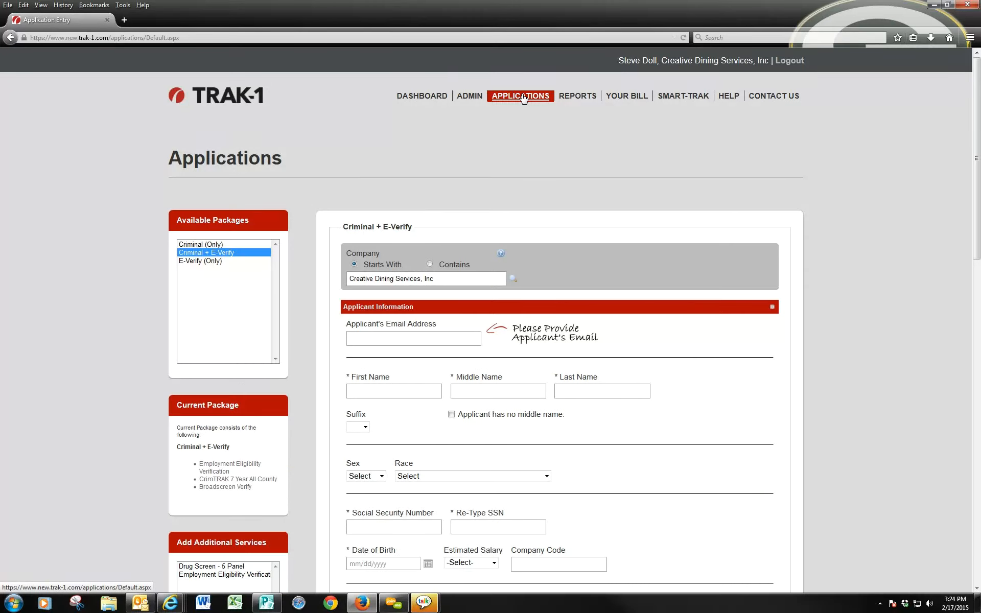
scroll(603, 212, "down", 3)
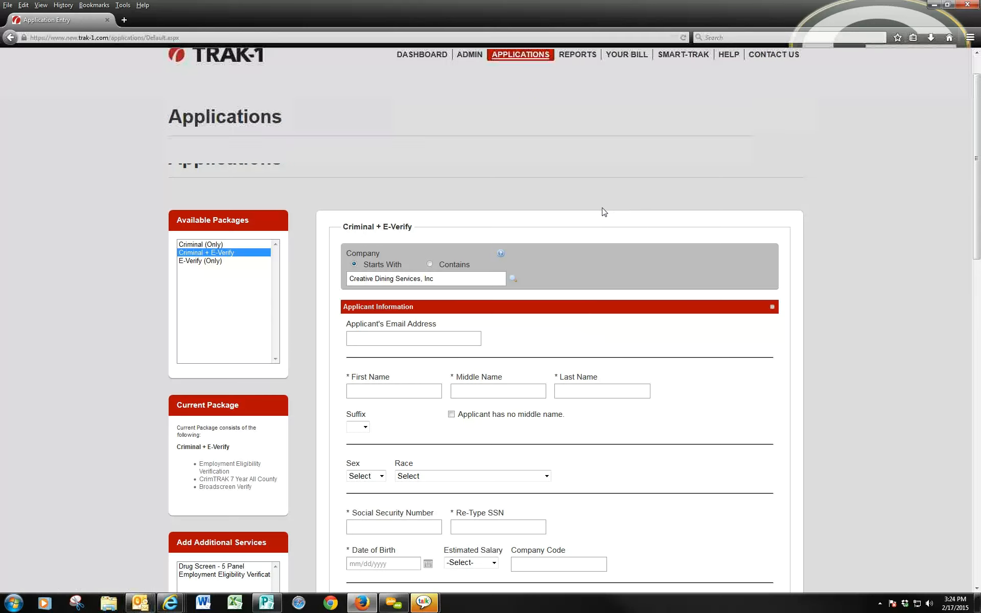
scroll(603, 212, "down", 3)
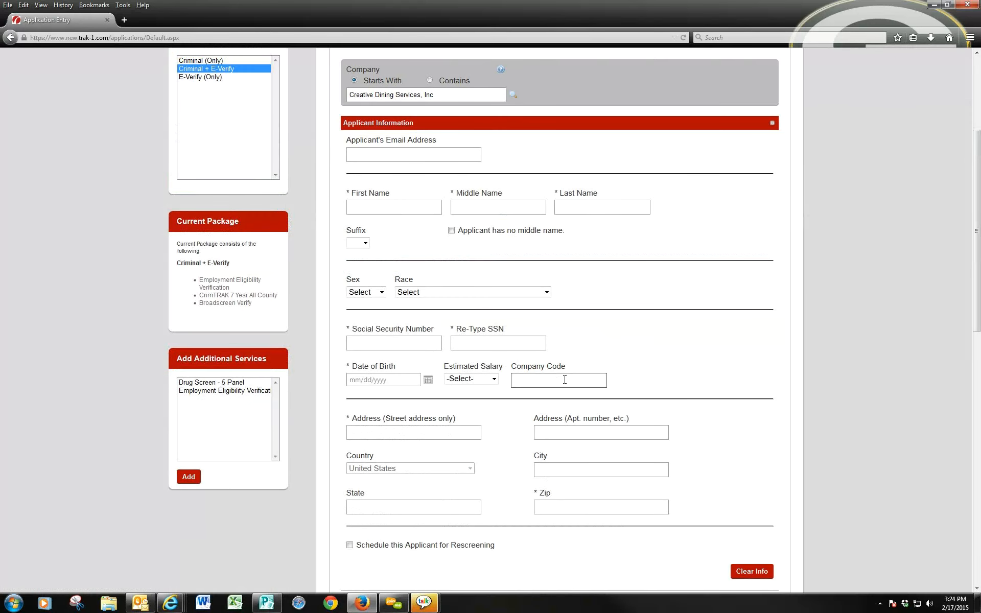
left_click(577, 380)
scroll(789, 328, "up", 2)
scroll(790, 328, "up", 2)
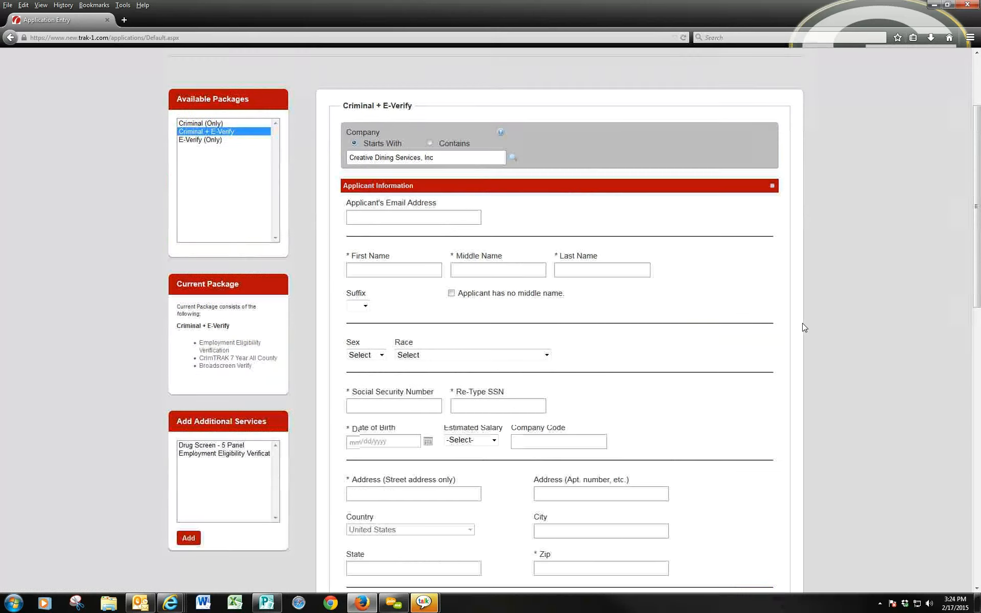
scroll(802, 328, "up", 4)
scroll(804, 327, "up", 1)
scroll(804, 327, "down", 1)
scroll(817, 324, "up", 2)
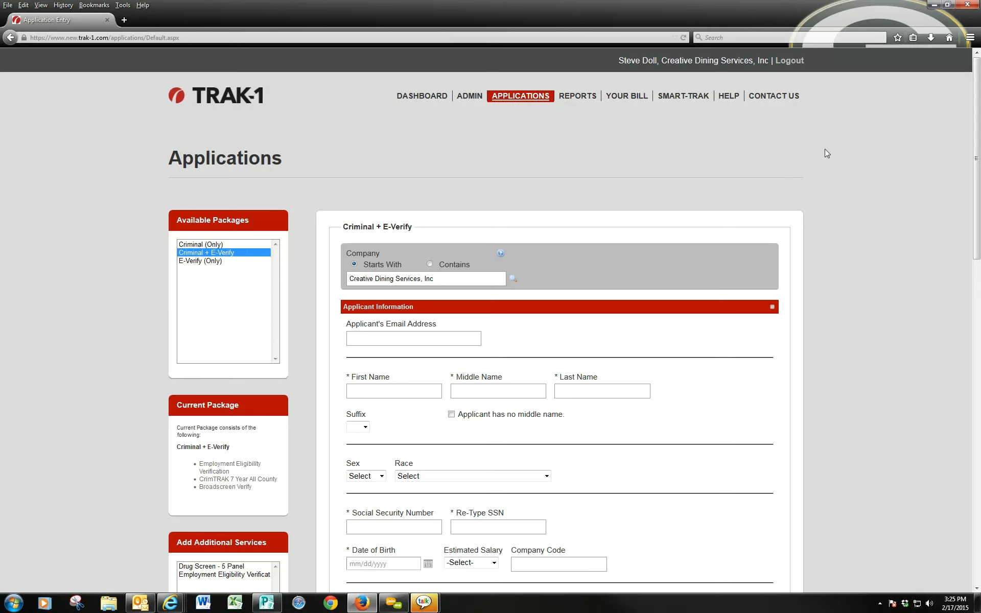
scroll(825, 149, "down", 2)
scroll(664, 110, "up", 2)
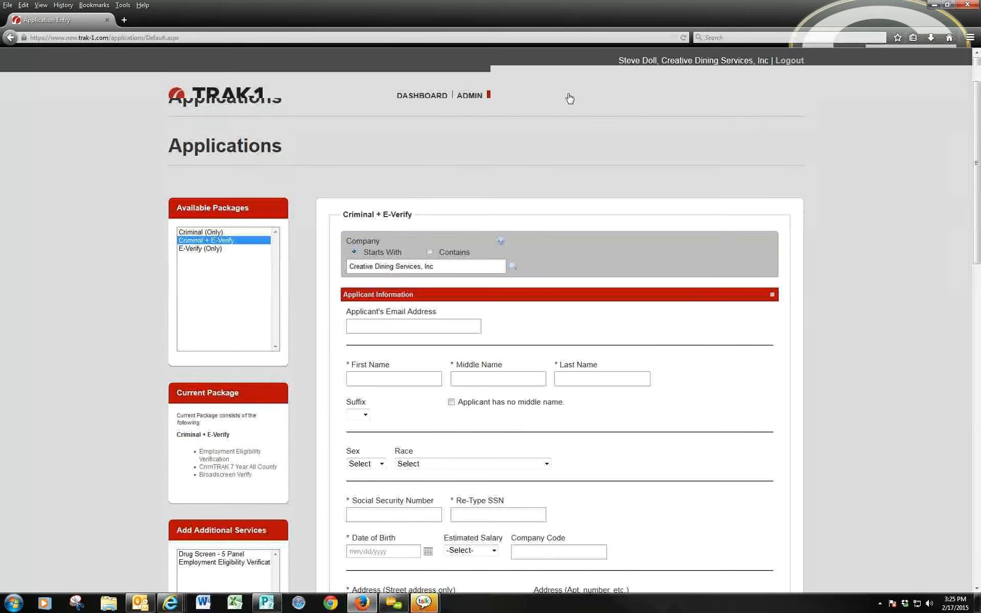
- Go back to Reports and open Archived Reports from the Reports Navigation
left_click(570, 98)
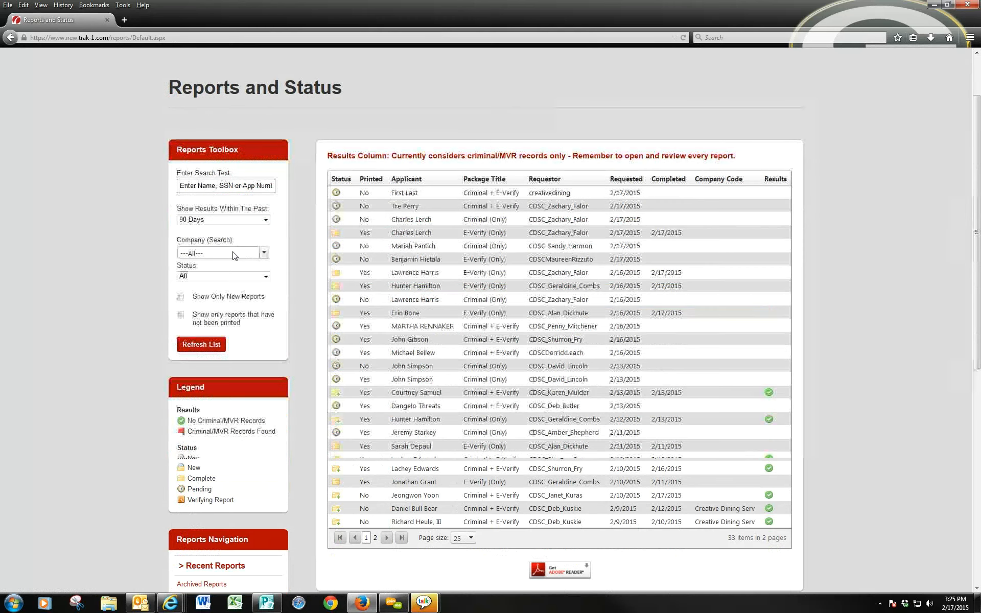
scroll(219, 460, "down", 4)
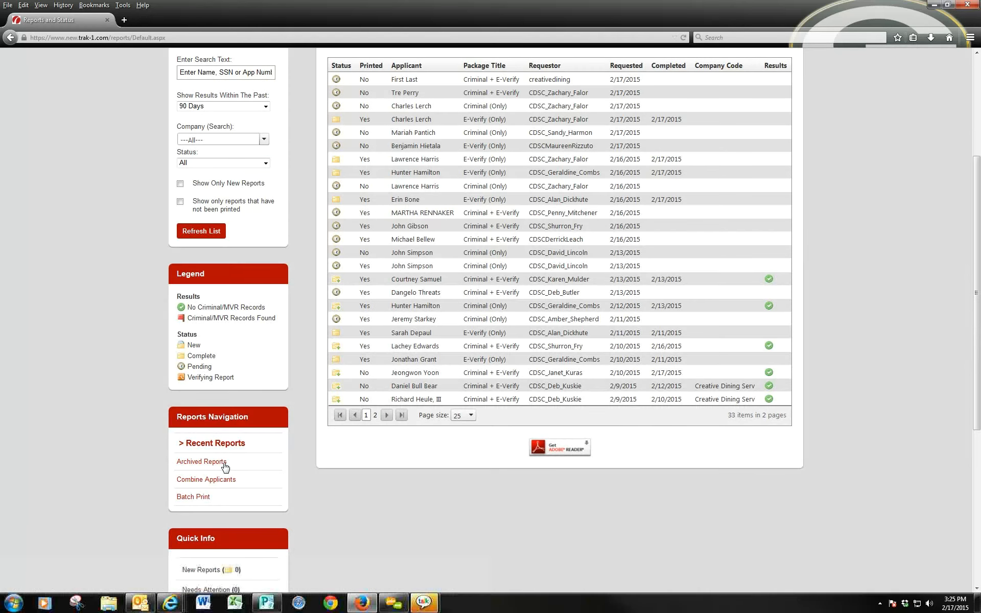
left_click(226, 463)
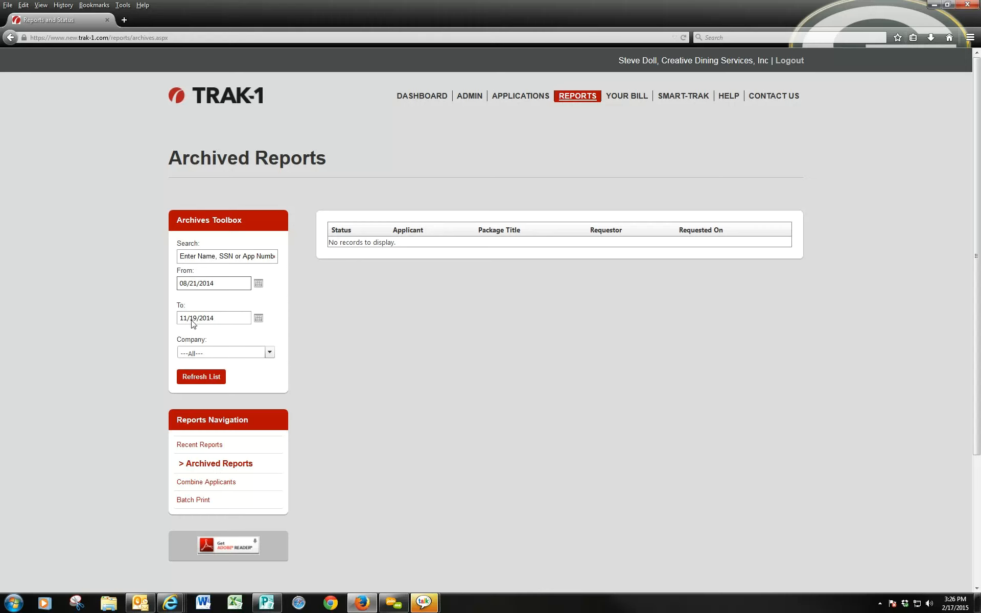
- Return from Archived Reports to the Recent Reports list via Reports Navigation
left_click(214, 450)
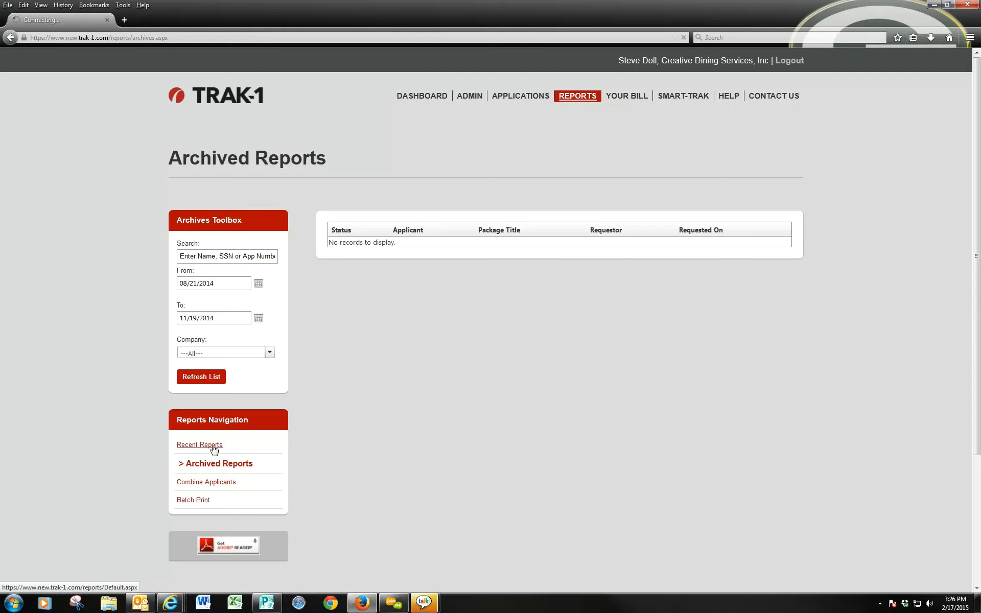